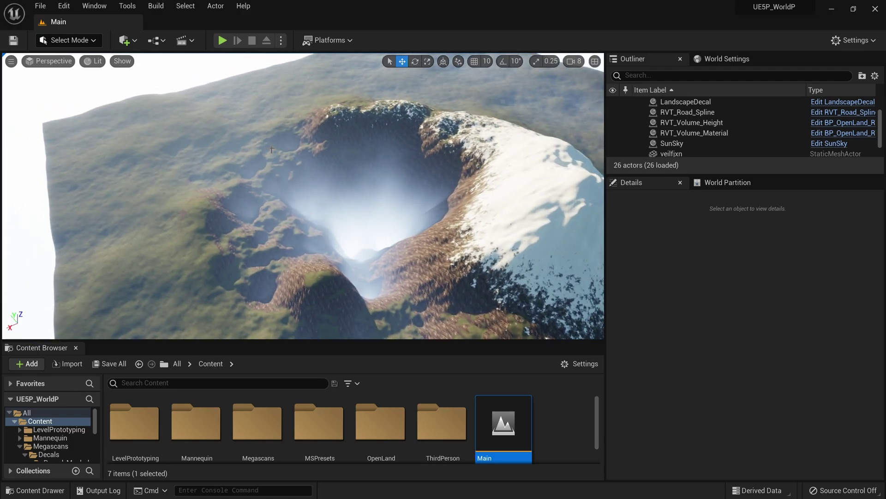
Select several landscape streaming proxies across the terrain in turn to examine how the landscape is divided.
click(257, 147)
right_drag(345, 117, 381, 74)
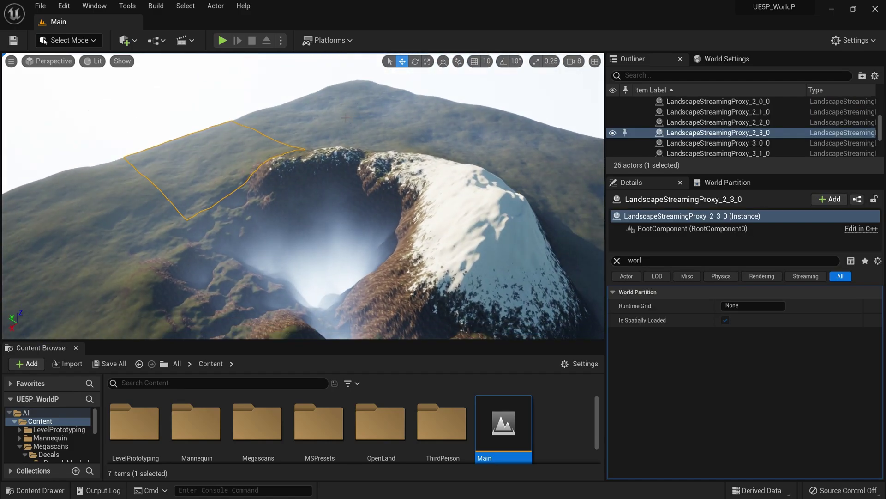
click(344, 118)
right_drag(345, 118, 319, 141)
click(110, 180)
click(162, 277)
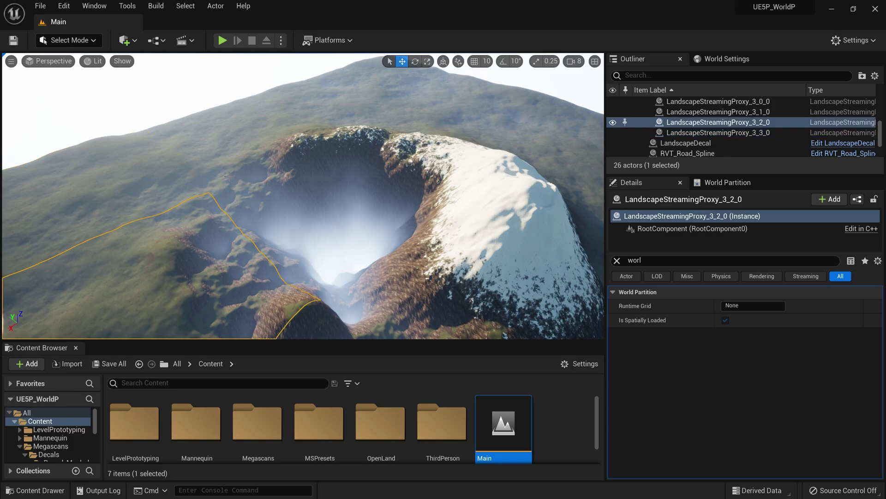
click(236, 143)
Select most of the World Partition cells around the whole map and unload them.
click(727, 183)
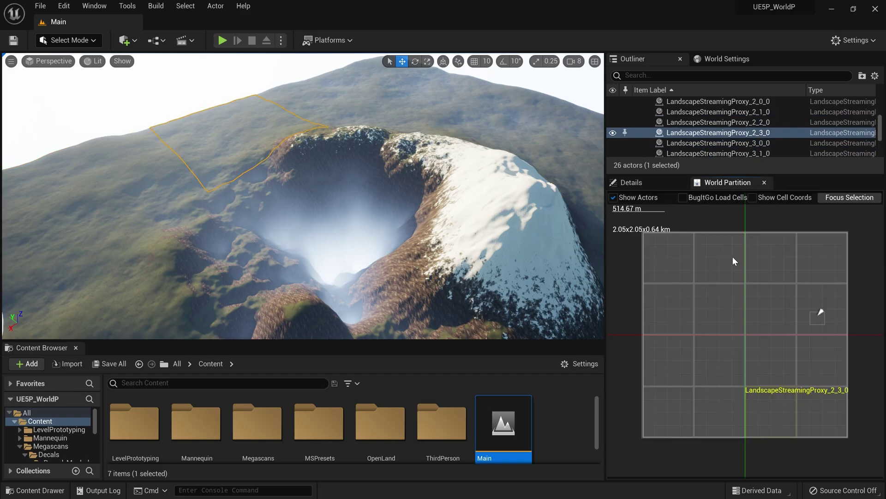
drag(655, 248, 850, 439)
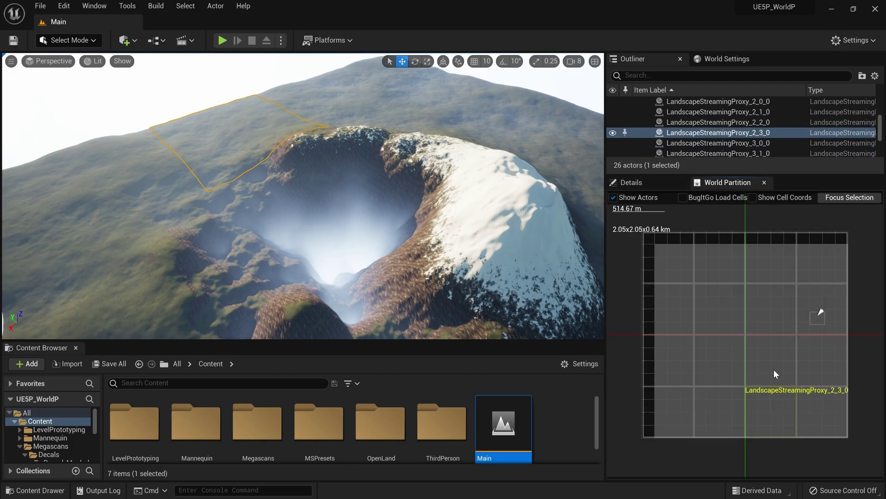
right_click(761, 344)
click(795, 369)
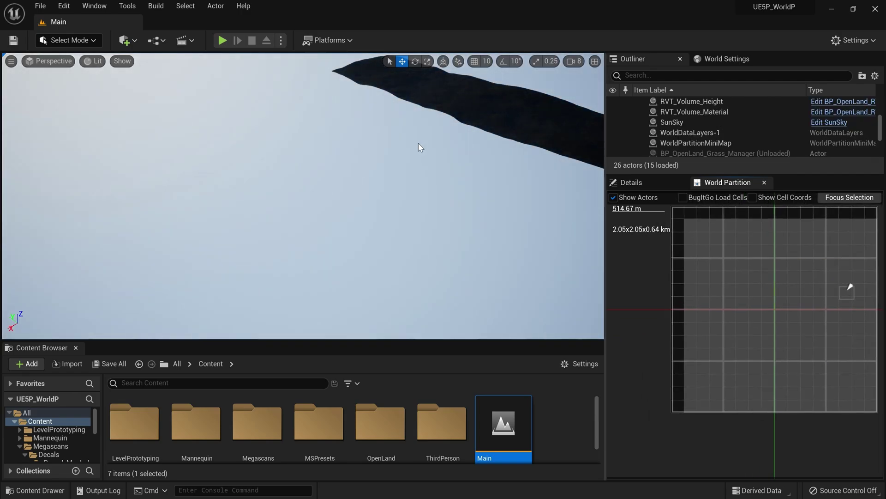
right_drag(419, 147, 320, 124)
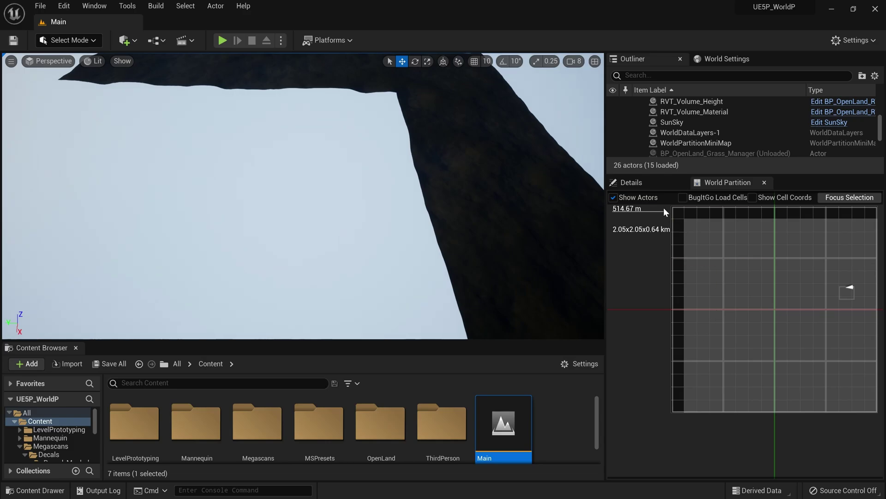
Select the whole World Partition grid and load its cells again.
drag(663, 207, 872, 409)
right_click(755, 350)
click(777, 369)
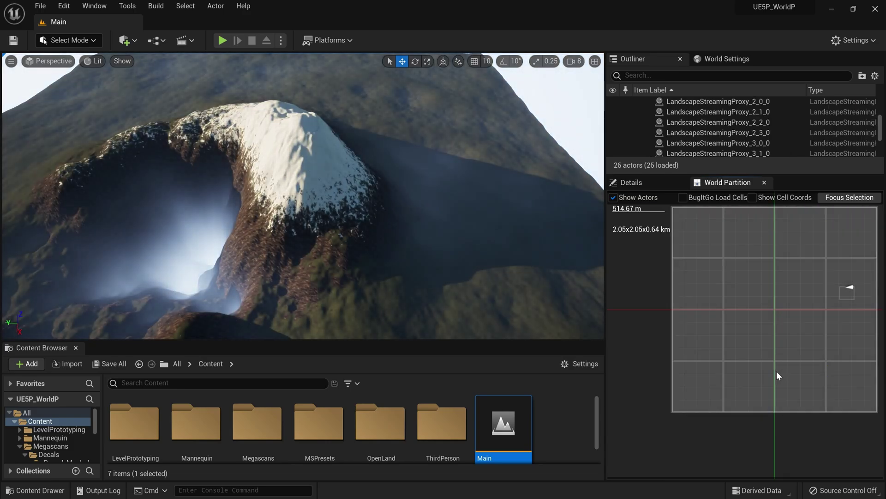
Examine the loaded landscape from ground level, including the mountains, the grass and the road spline.
click(794, 328)
scroll(652, 295, down, 3)
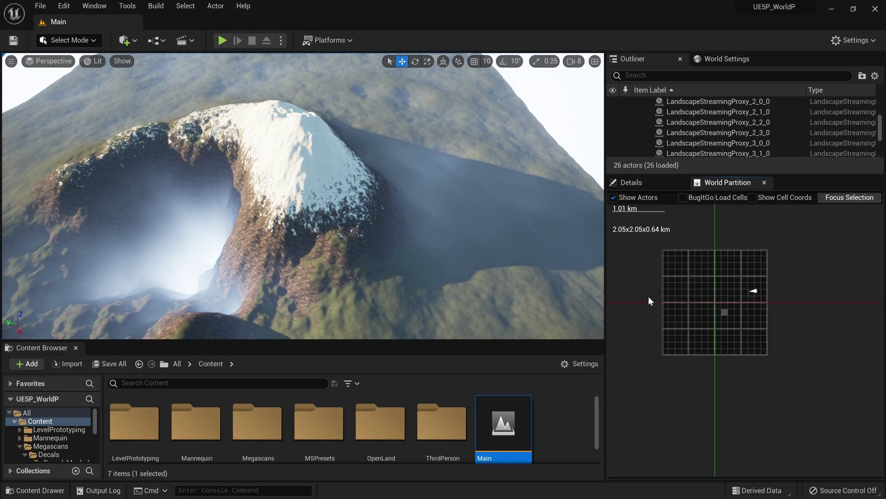
right_drag(461, 221, 355, 157)
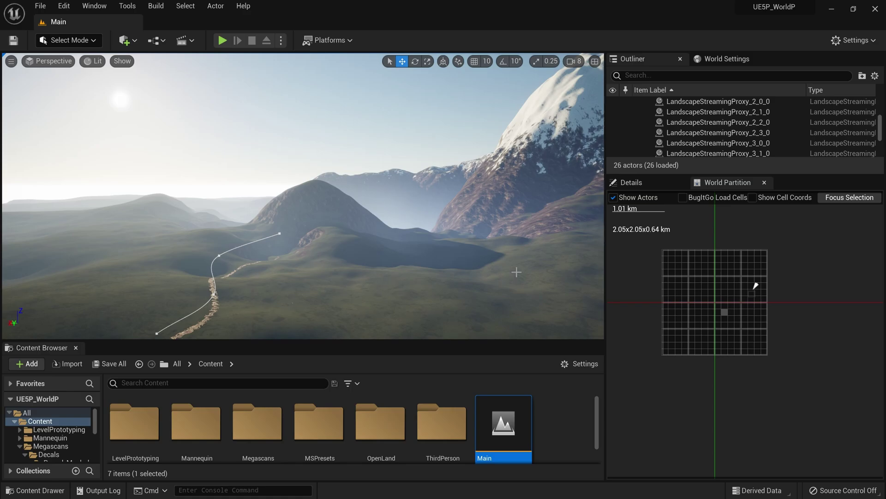
right_drag(392, 267, 289, 373)
key(w)
key(q)
right_drag(272, 245, 308, 240)
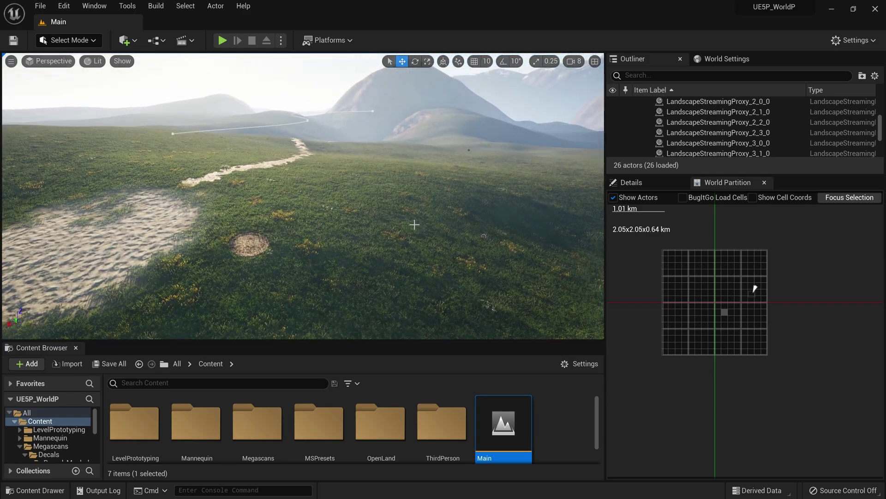
Select the LandscapeDecal actor and inspect the decal and the nearby dirt path in the grass.
scroll(659, 140, up, 4)
click(645, 122)
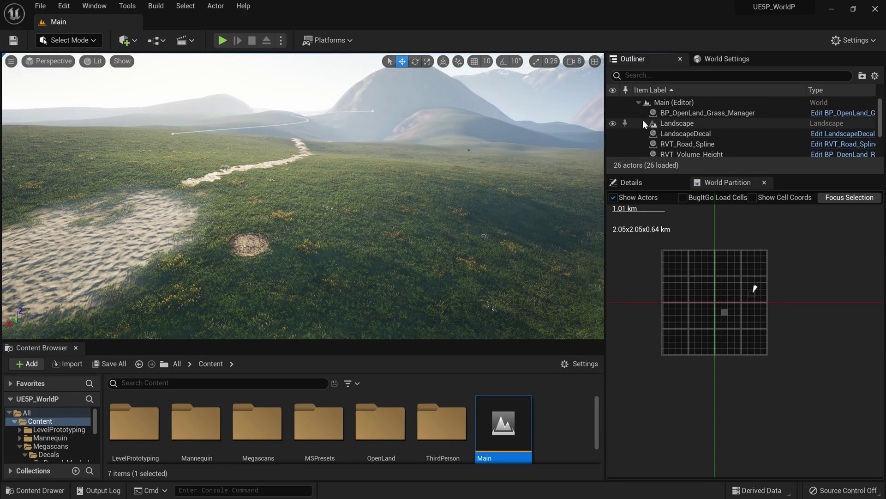
click(681, 136)
drag(231, 239, 214, 250)
scroll(227, 263, up, 2)
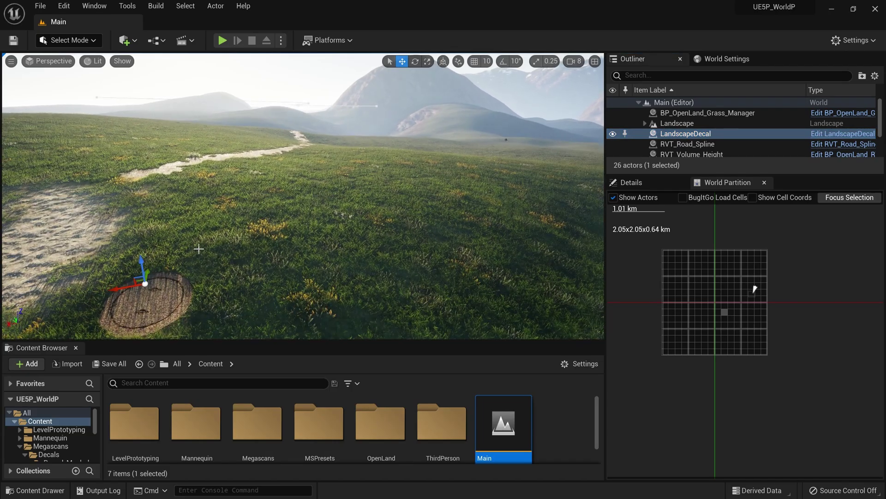
right_drag(198, 247, 201, 224)
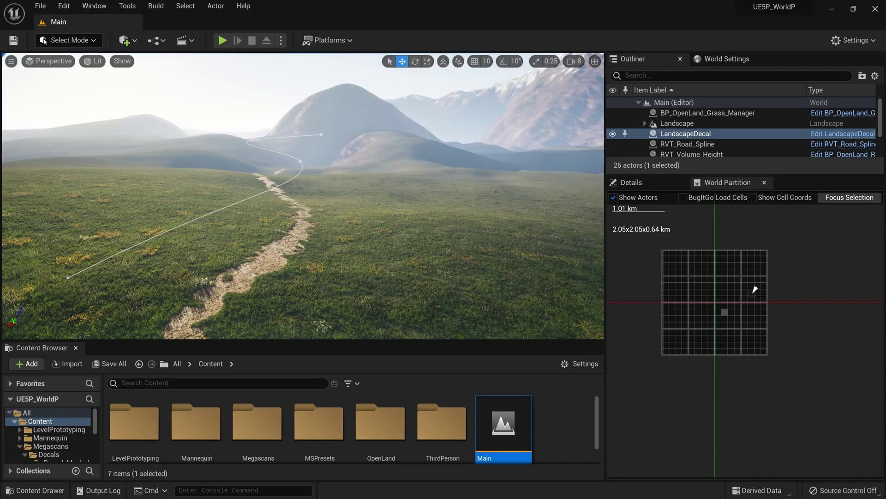
right_drag(303, 196, 208, 219)
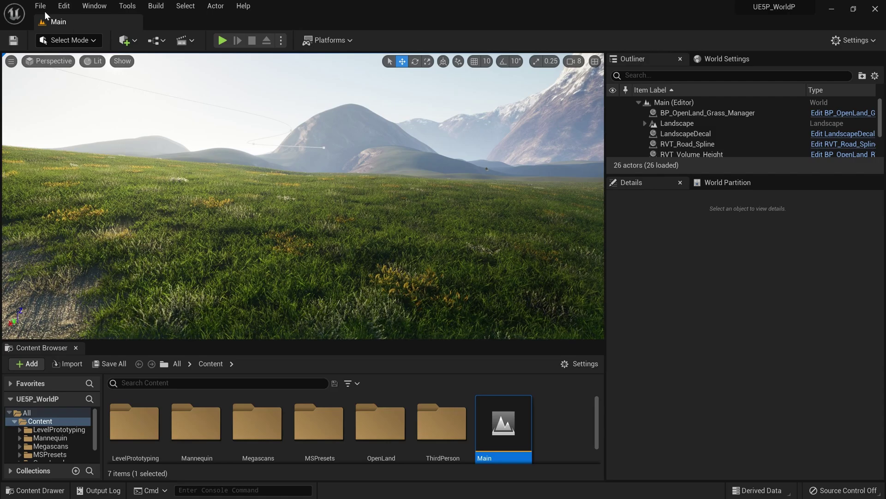
Create a new level from the Empty Open World template.
click(40, 6)
click(69, 33)
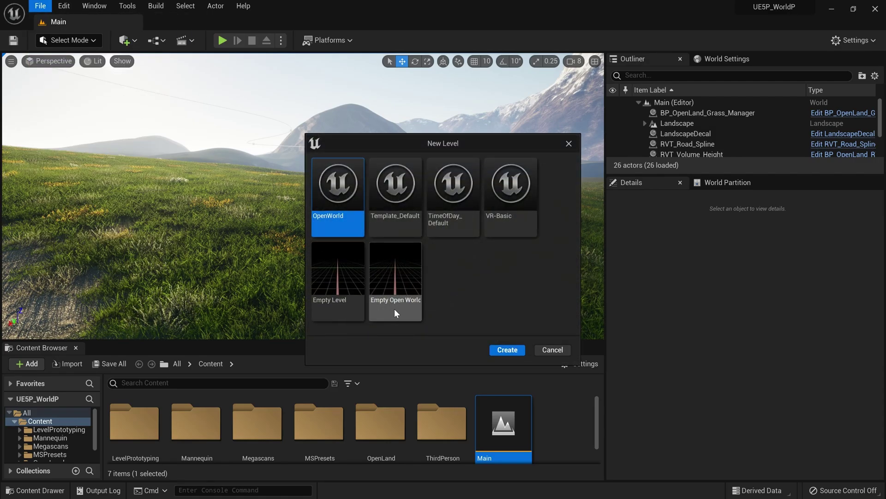
click(402, 291)
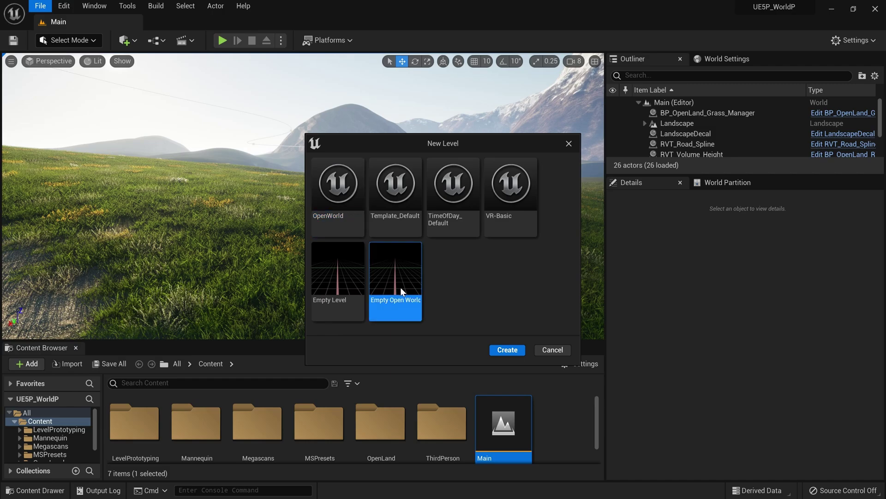
click(512, 351)
right_drag(303, 196, 332, 210)
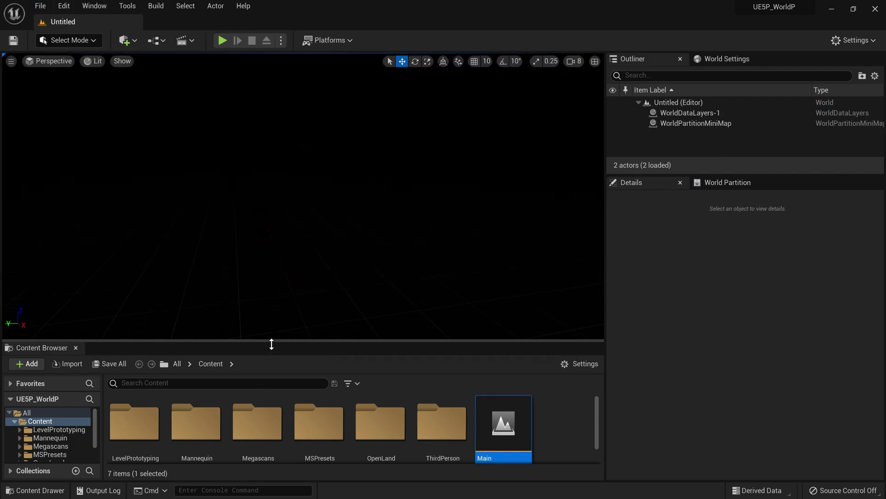
Place the SunSky blueprint from the OpenLand Blueprints folder into the empty level.
drag(271, 340, 273, 290)
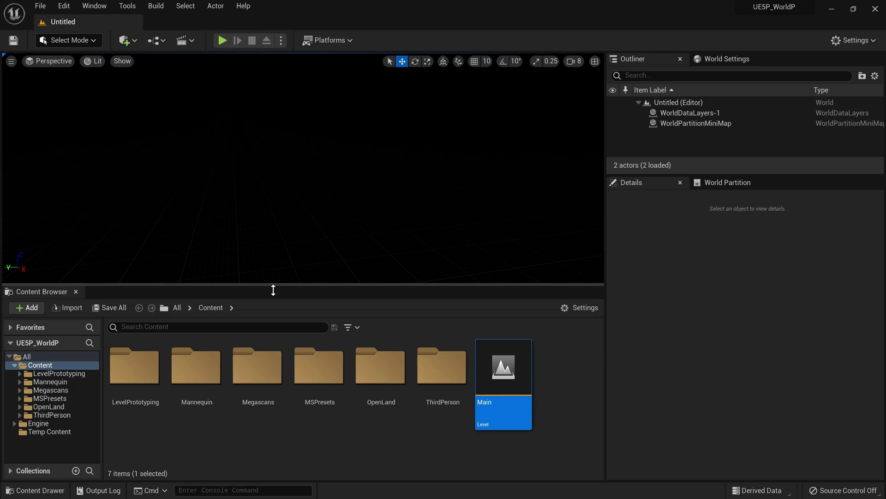
double_click(379, 370)
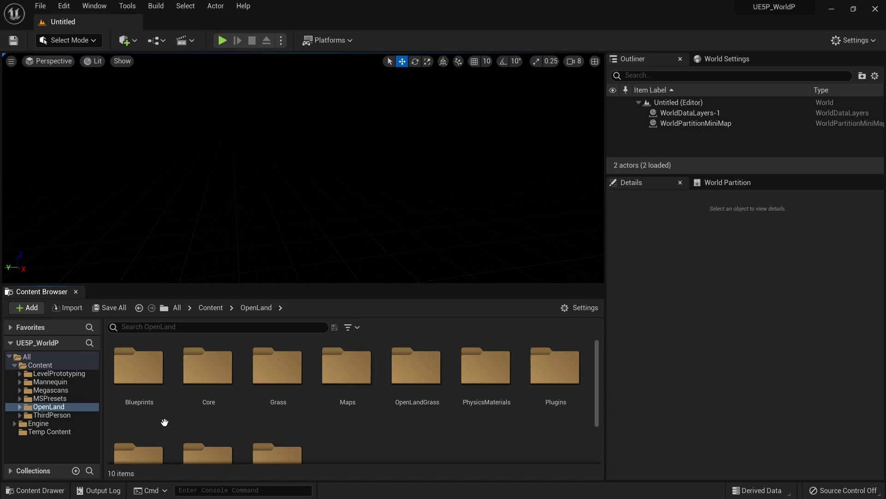
double_click(149, 365)
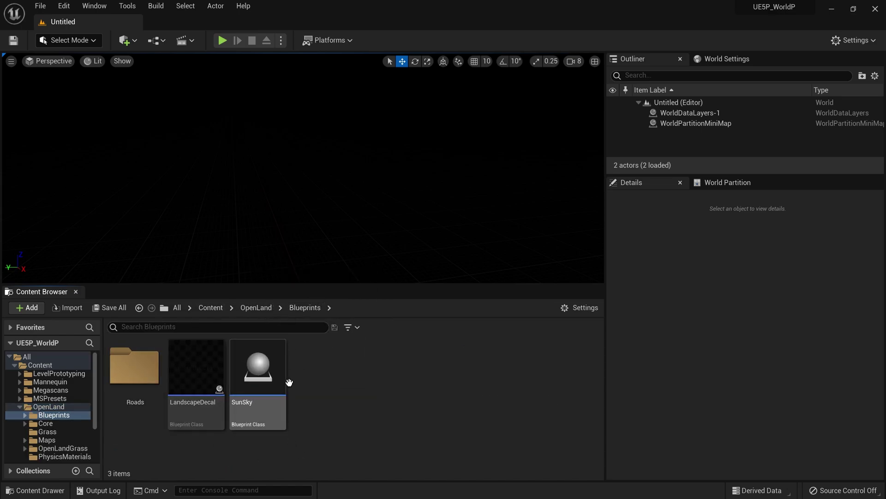
drag(270, 378, 291, 184)
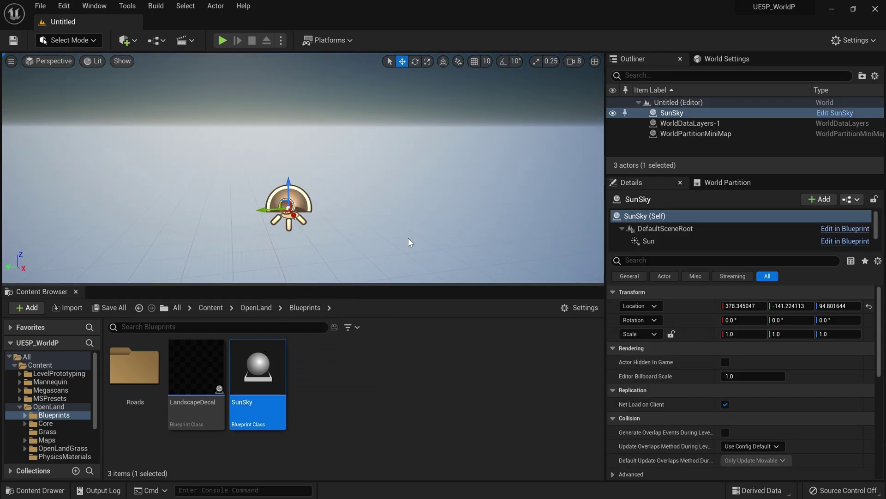
mouse_move(408, 237)
right_down()
mouse_move(393, 227)
mouse_move(425, 220)
mouse_move(410, 235)
right_up()
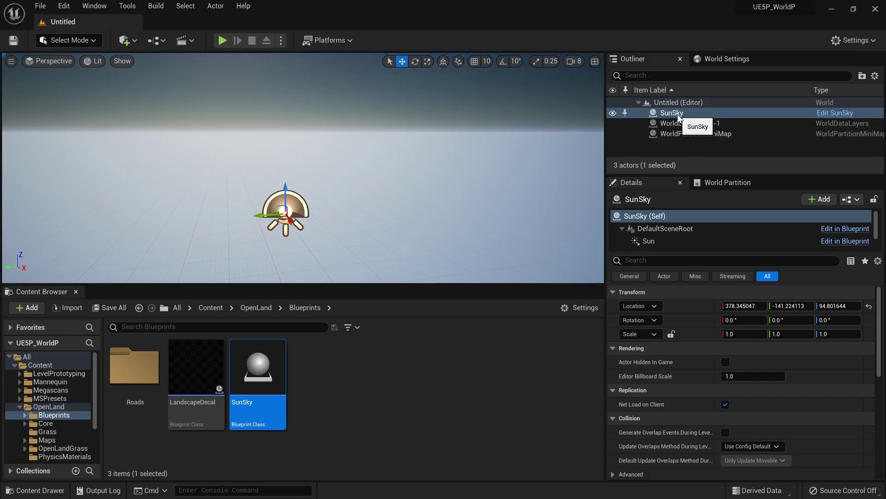
Disable Is Spatially Loaded in the World Partition settings of the SunSky actor.
click(674, 260)
text(world pa)
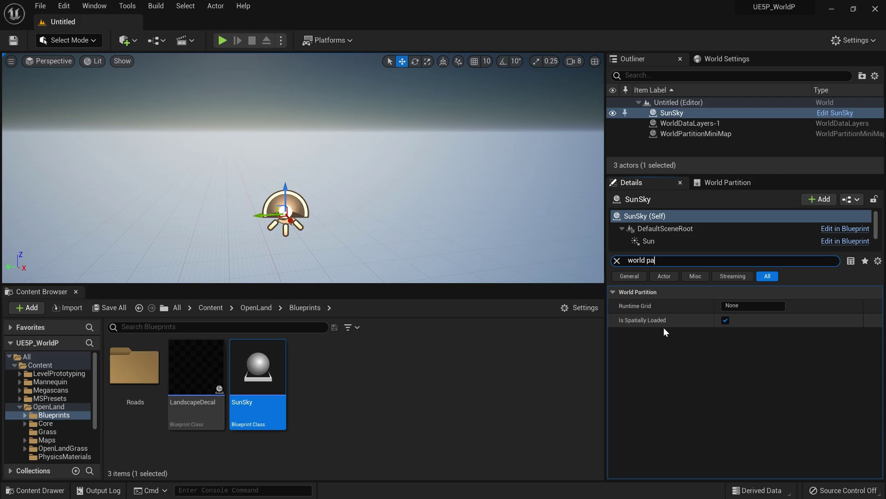
click(725, 320)
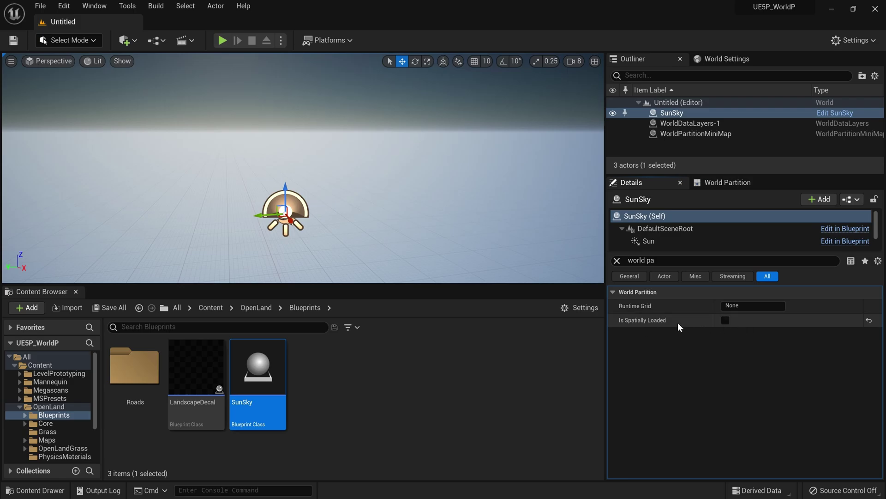
Save the level as Main in the Content folder.
key(ctrl+s)
click(723, 183)
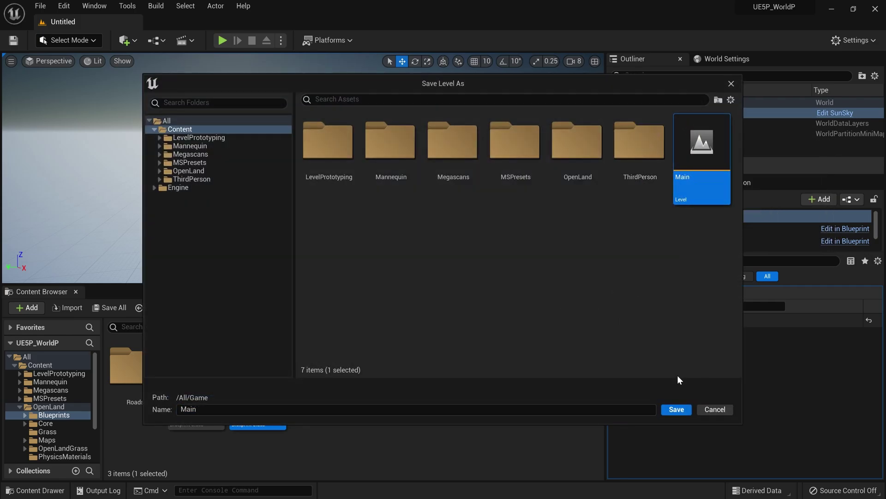
click(677, 409)
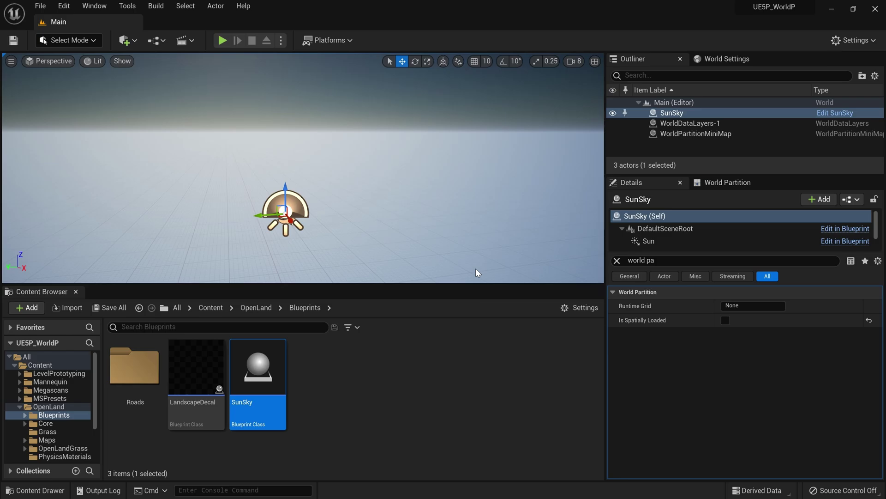
Switch to Landscape mode and set up the new landscape for import from a heightmap file.
click(72, 40)
click(76, 70)
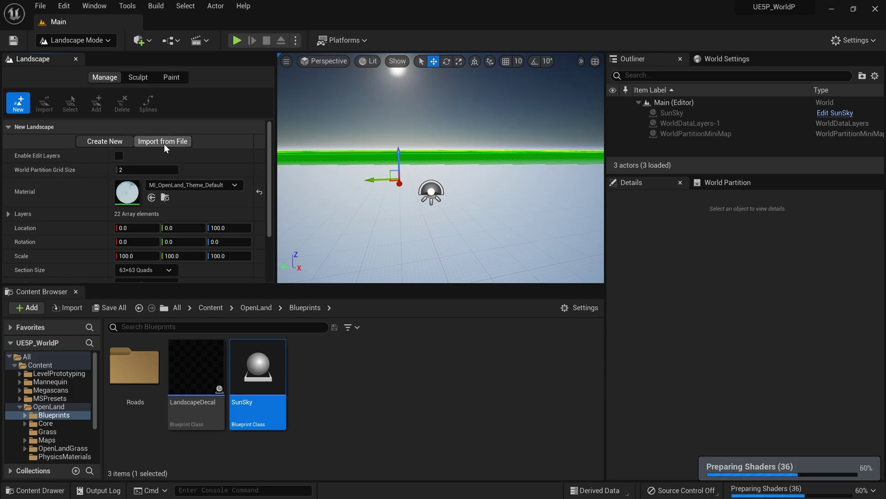
click(164, 143)
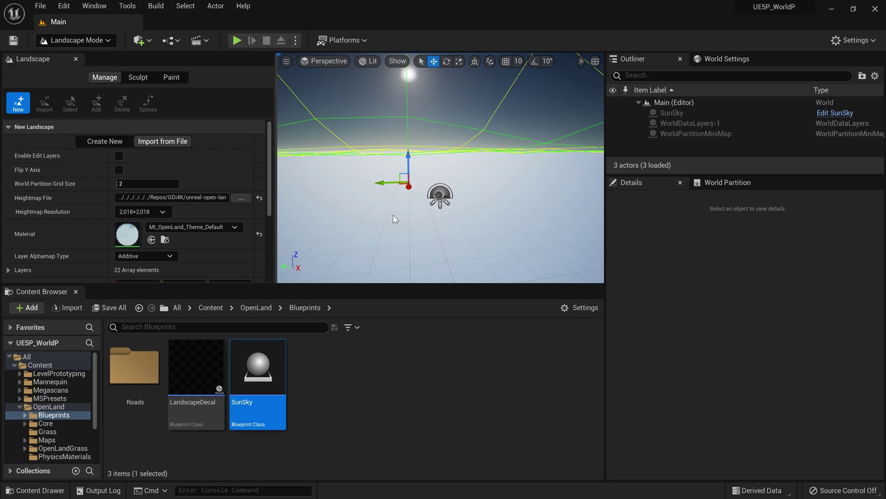
scroll(265, 190, down, 2)
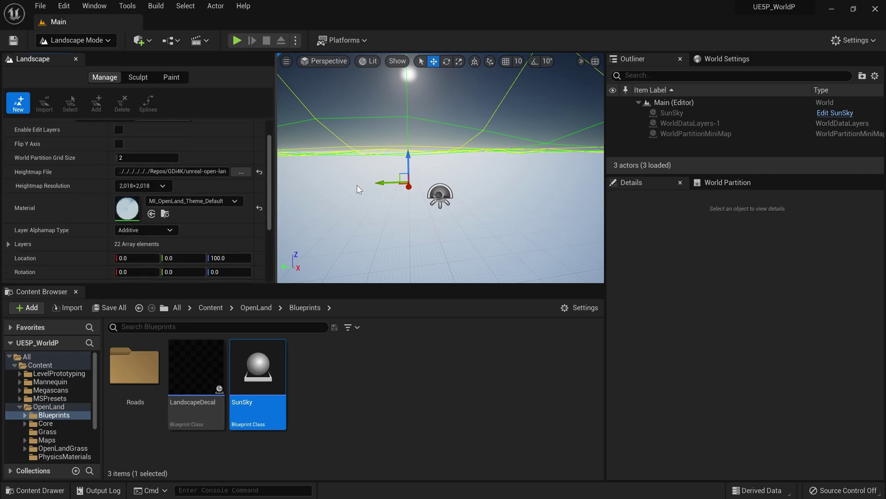
right_drag(410, 194, 410, 217)
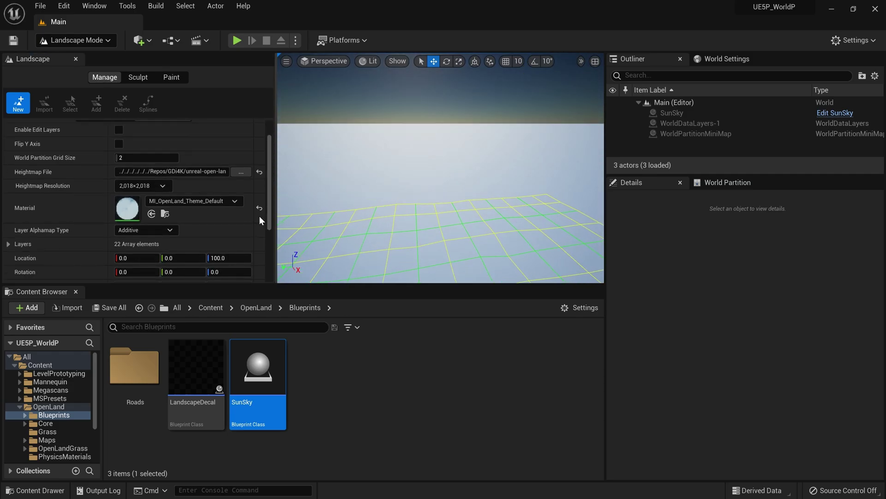
Review the new landscape's import settings and set the World Partition Grid Size to 1.
scroll(69, 256, down, 5)
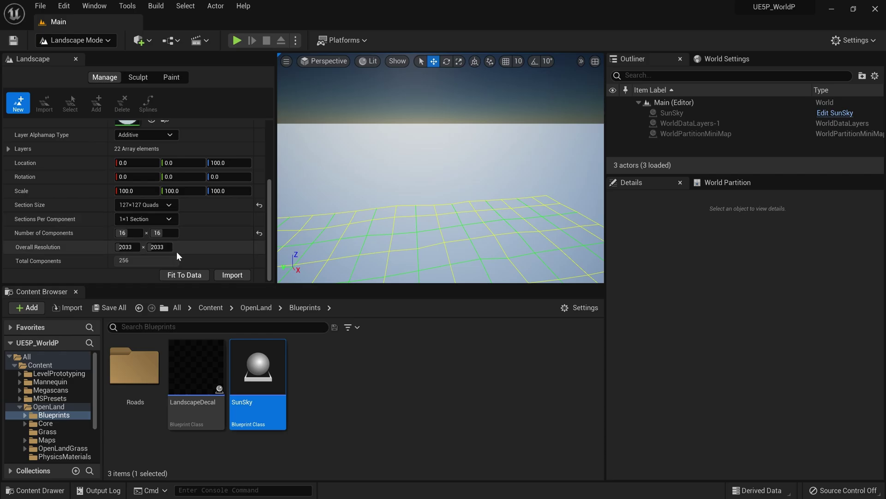
scroll(177, 251, up, 6)
scroll(176, 251, up, 3)
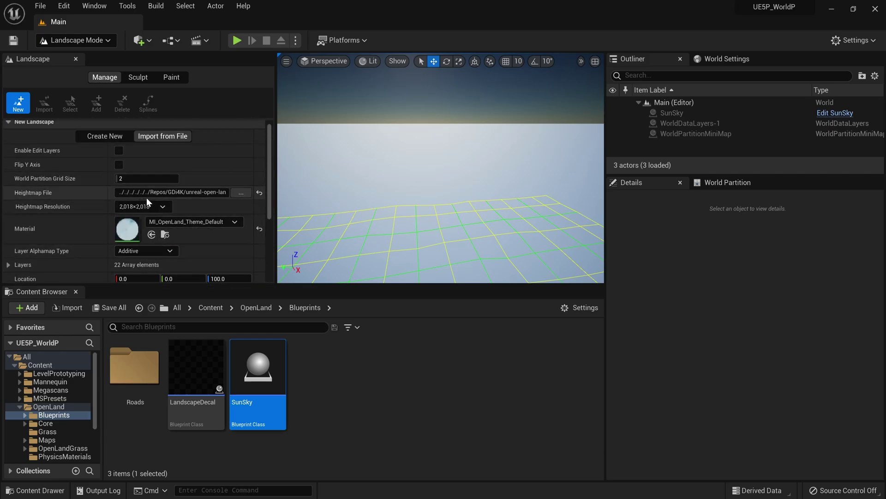
right_drag(440, 183, 393, 233)
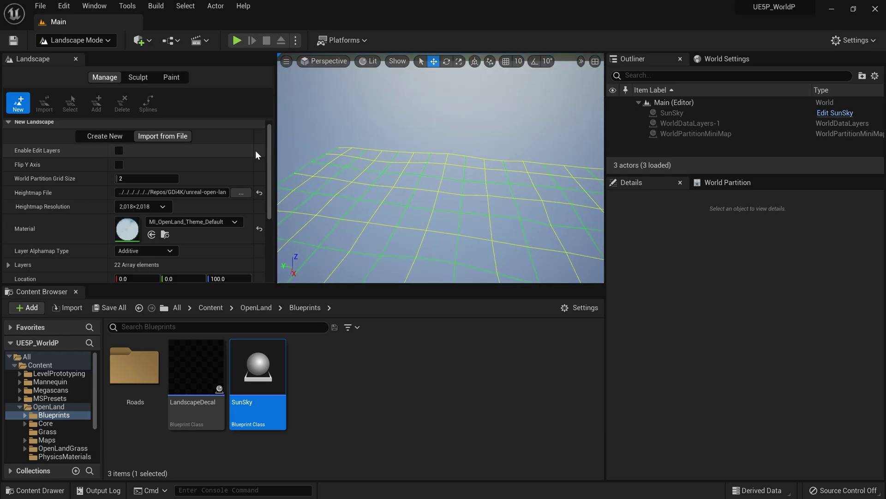
click(162, 178)
text(1)
right_drag(325, 123, 379, 176)
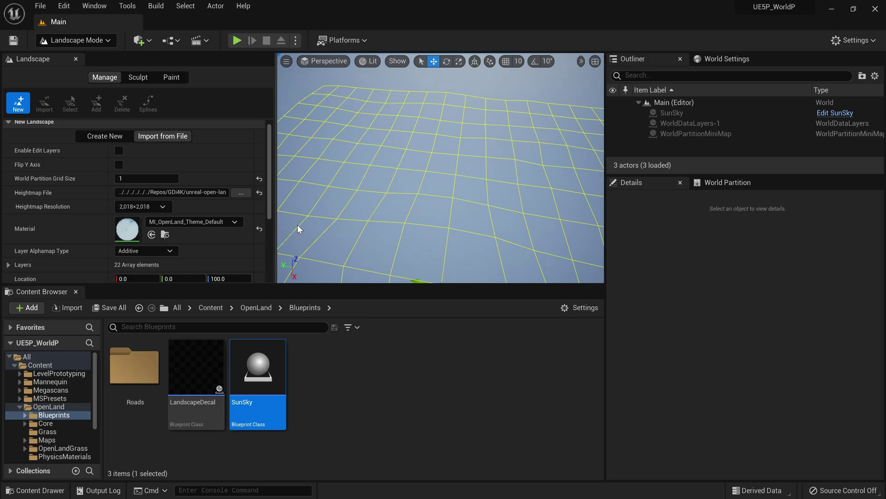
scroll(236, 220, down, 5)
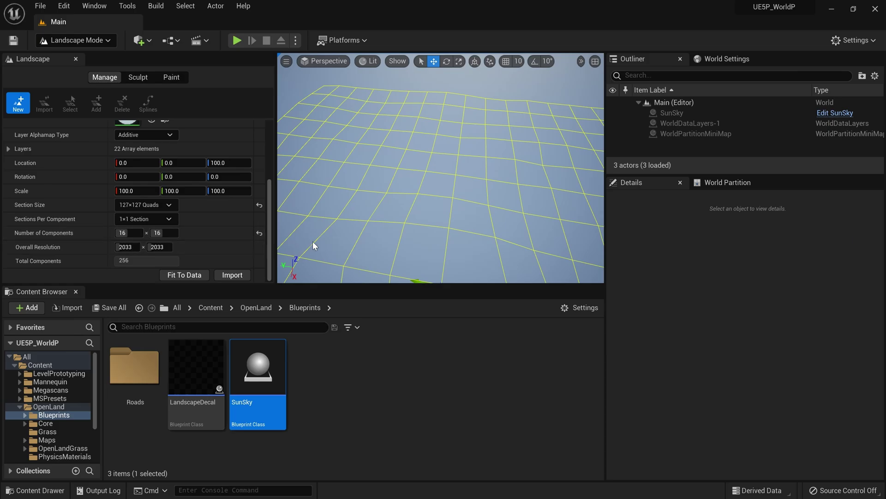
Try World Partition Grid Size values of 4 and 2 and compare the landscape preview in the viewport.
scroll(135, 173, up, 4)
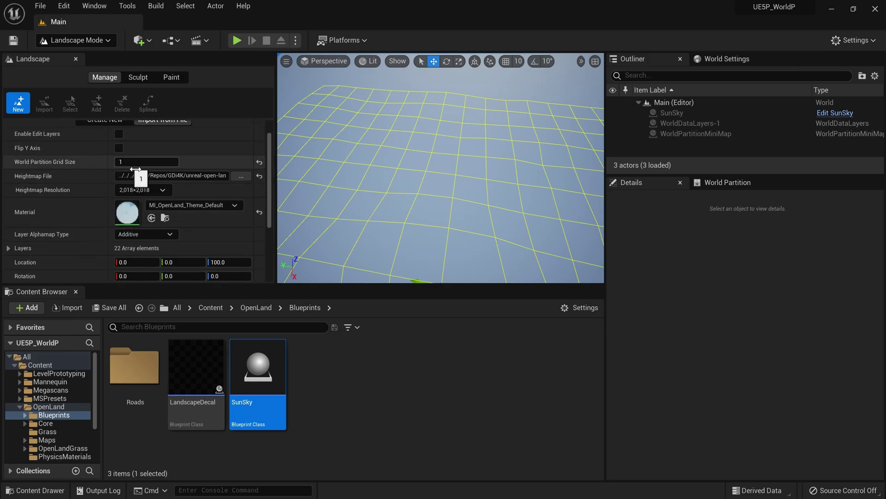
click(135, 165)
text(4)
right_drag(396, 86, 415, 106)
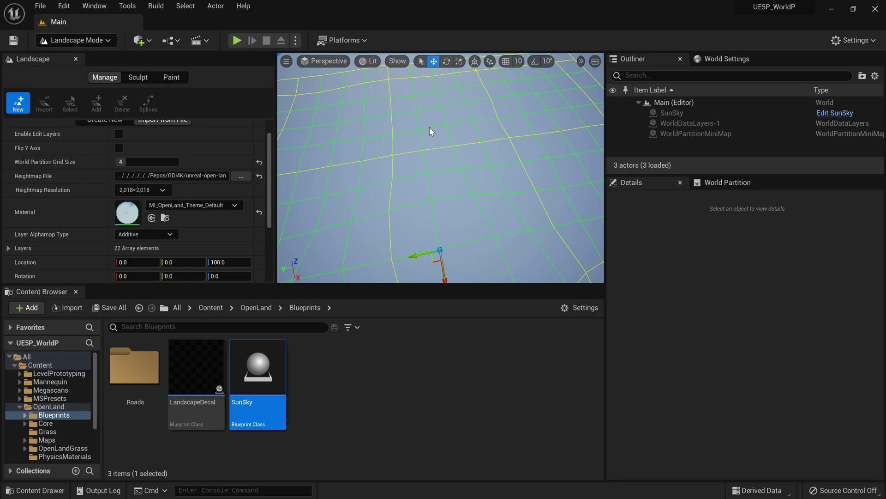
click(139, 164)
text(2)
key(Return)
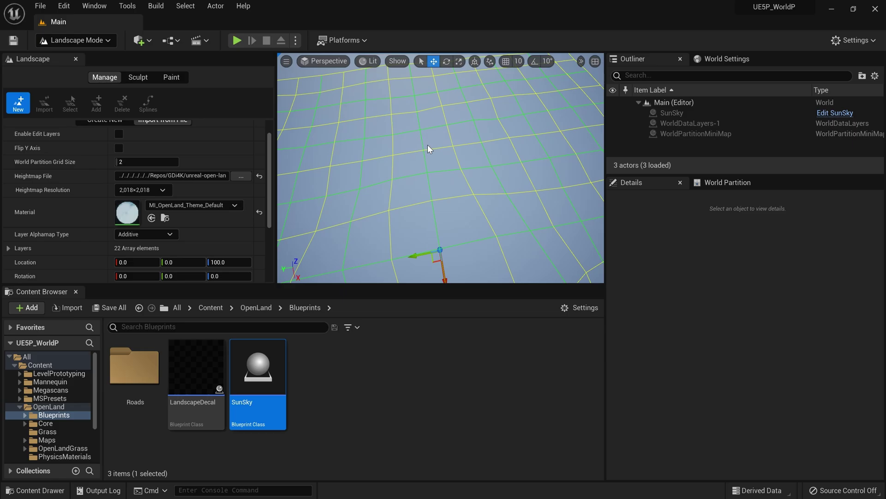
Set the World Partition Grid Size to 4 and import the landscape from the heightmap.
click(124, 164)
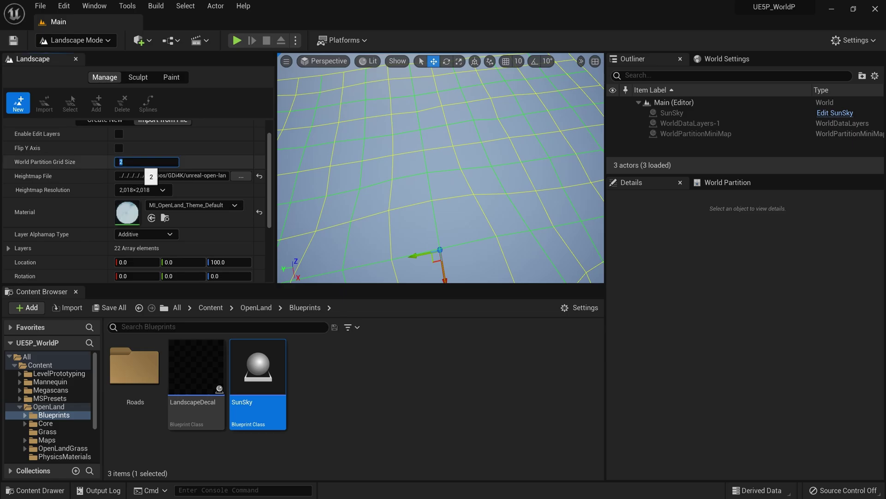
text(4)
key(Return)
right_drag(445, 170, 439, 168)
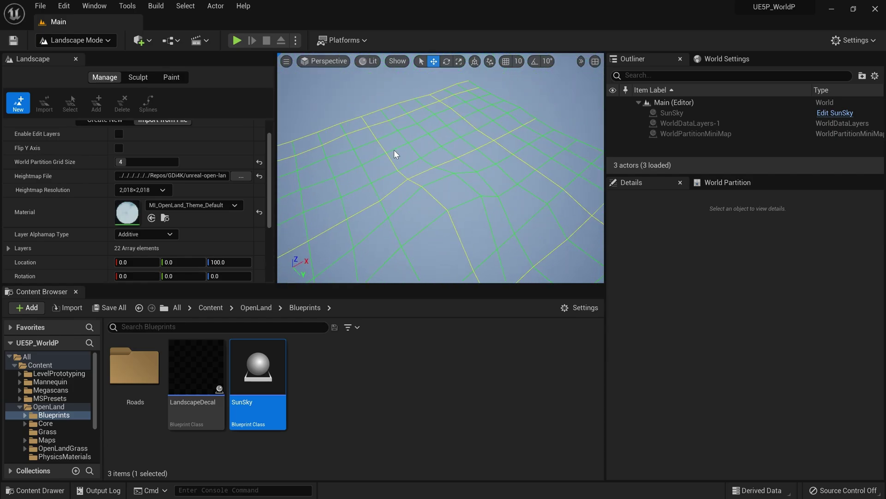
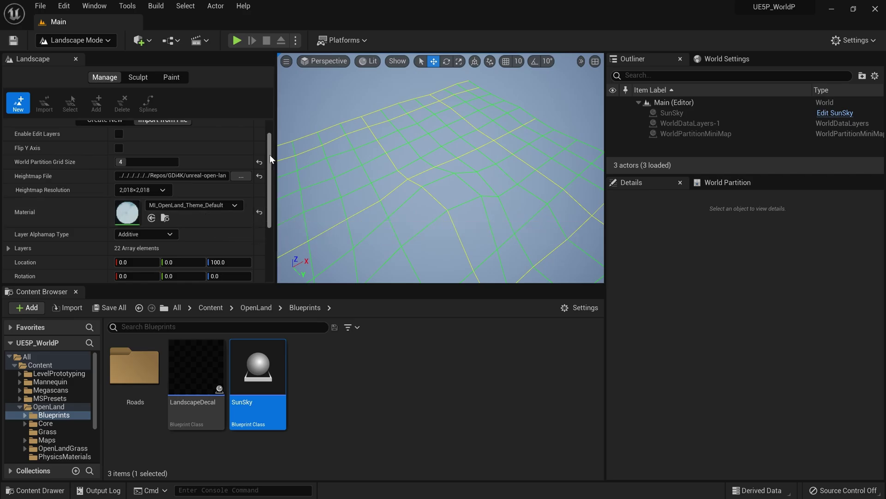
drag(270, 154, 265, 255)
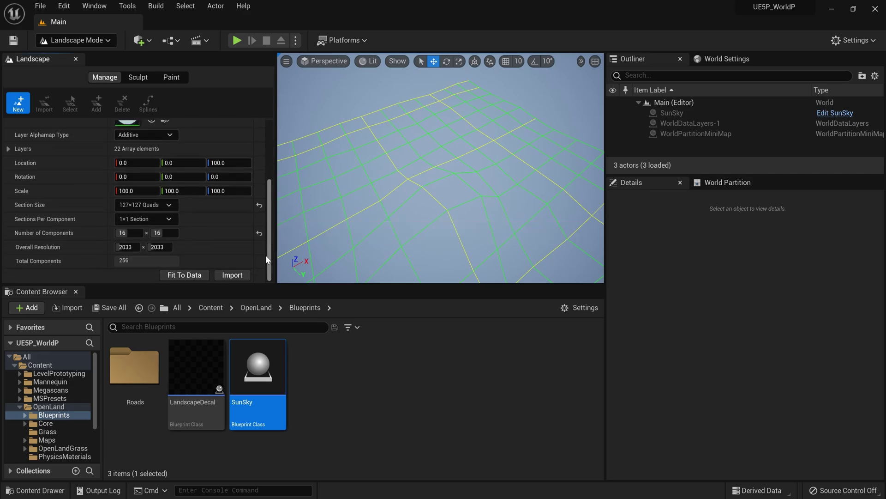
click(232, 275)
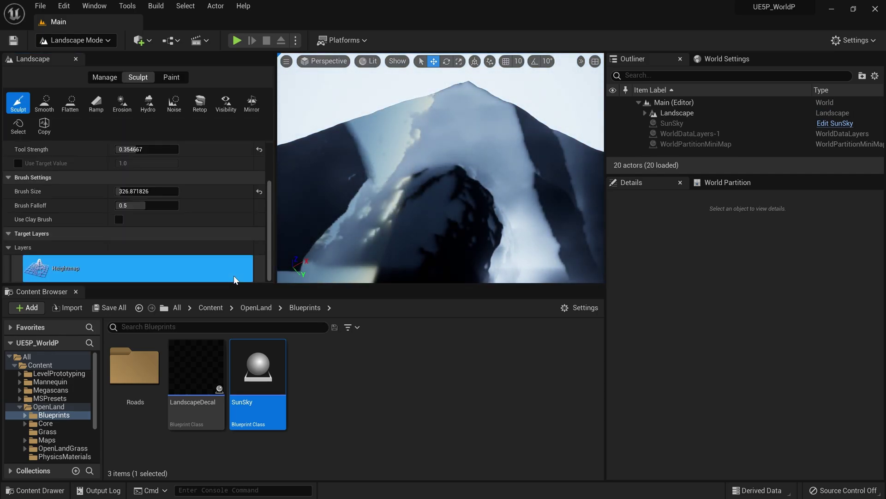
Assign AutoForest_LayerInfo to the AutoForest paint layer of the landscape.
click(176, 79)
click(91, 249)
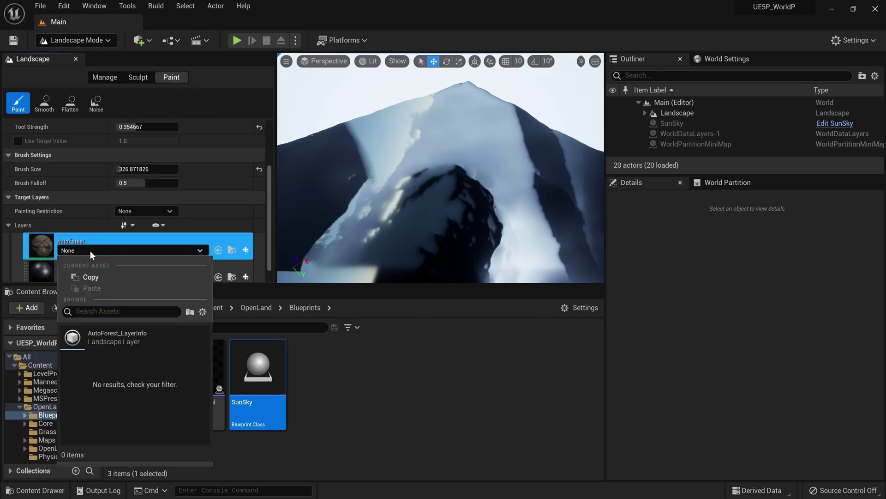
click(142, 344)
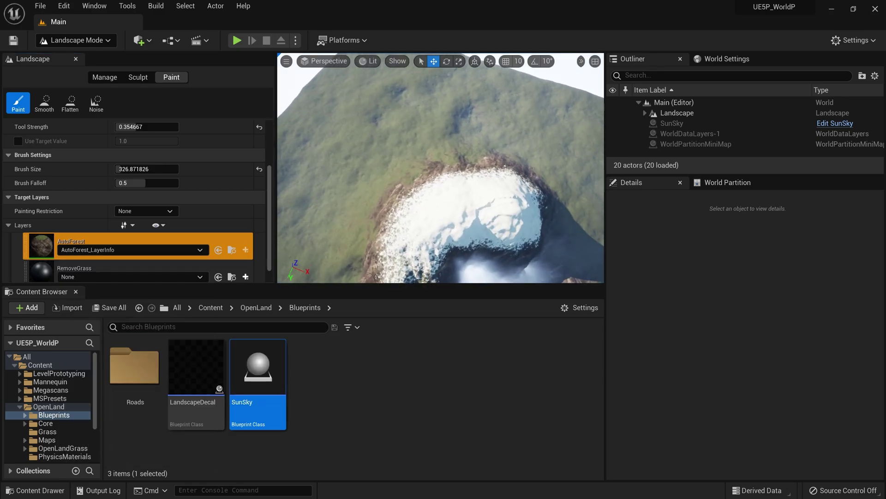
key(s)
right_drag(440, 168, 530, 171)
Switch the editor from Landscape mode to Select mode.
click(66, 40)
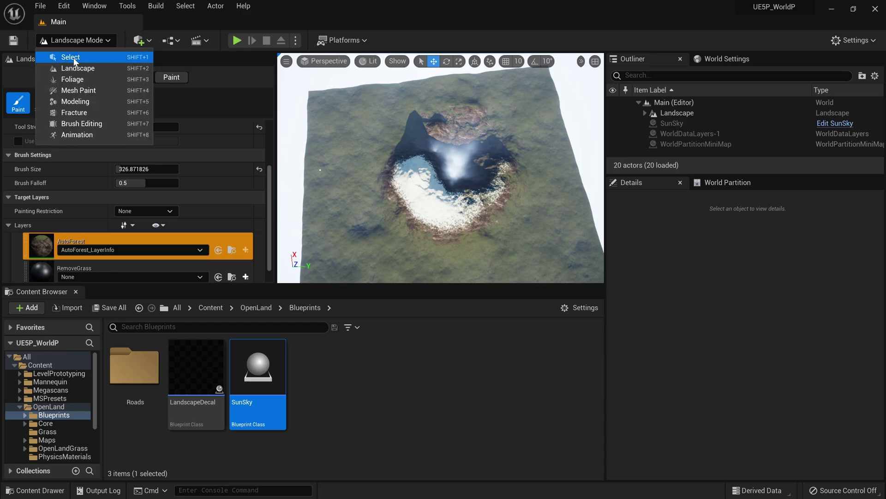
click(73, 58)
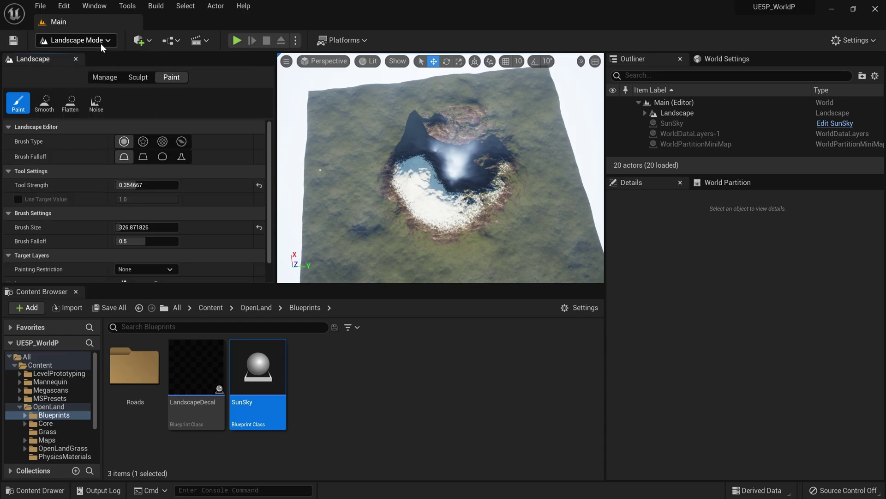
click(101, 43)
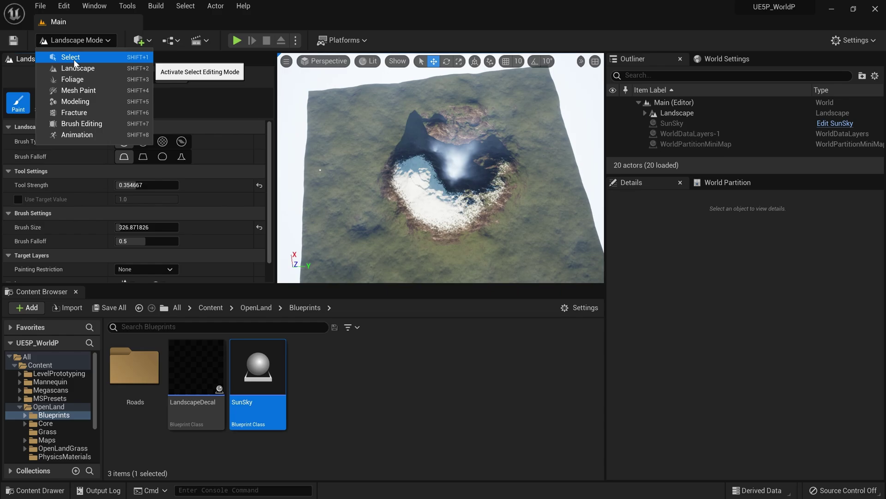
click(83, 57)
Examine how the landscape is divided by selecting individual LandscapeStreamingProxy tiles across the terrain.
right_drag(401, 184, 400, 164)
right_drag(154, 148, 154, 84)
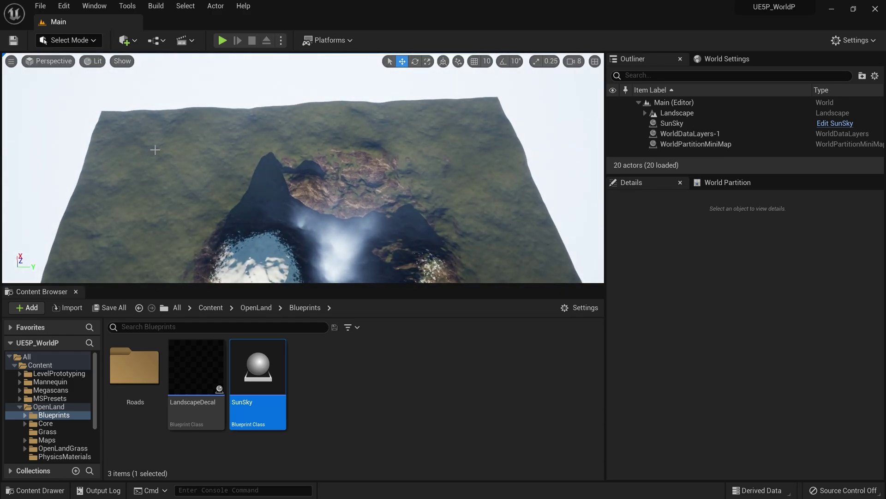
click(162, 152)
click(282, 150)
click(370, 144)
click(462, 147)
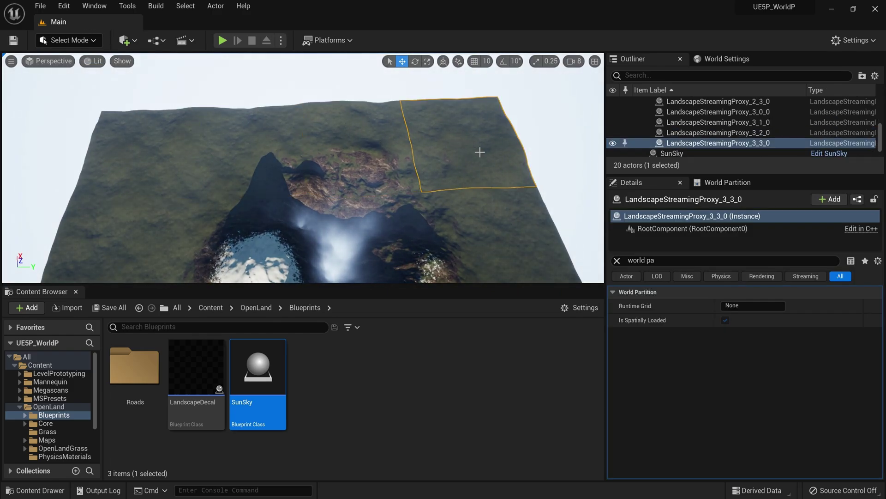
right_drag(126, 162, 126, 213)
click(138, 164)
right_drag(246, 158, 262, 96)
click(710, 112)
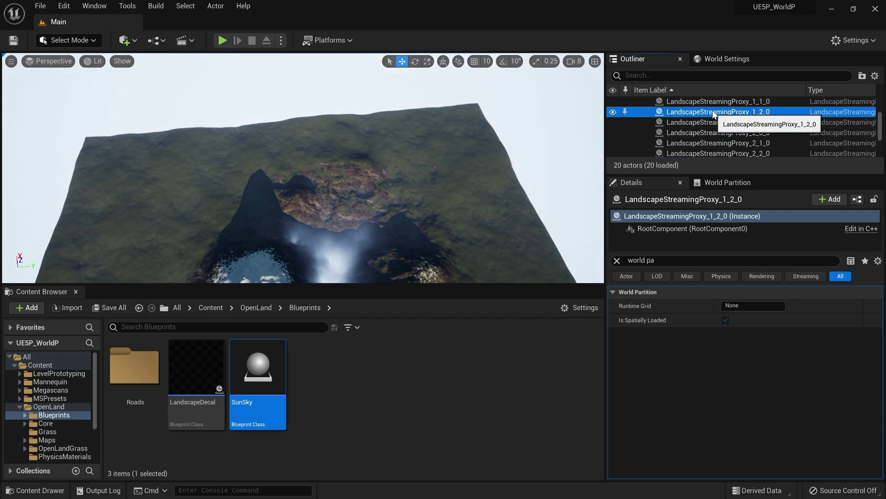
click(154, 169)
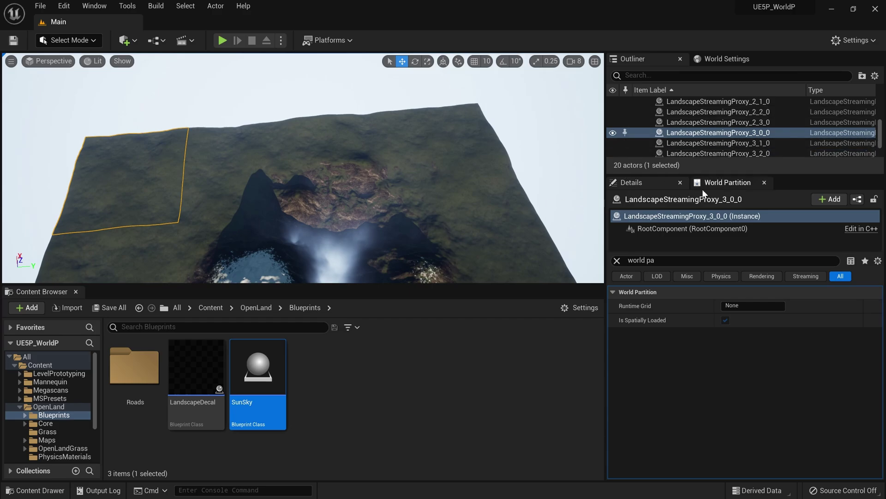
Show the World Partition Editor and reopen the Main level from the Content folder.
click(722, 183)
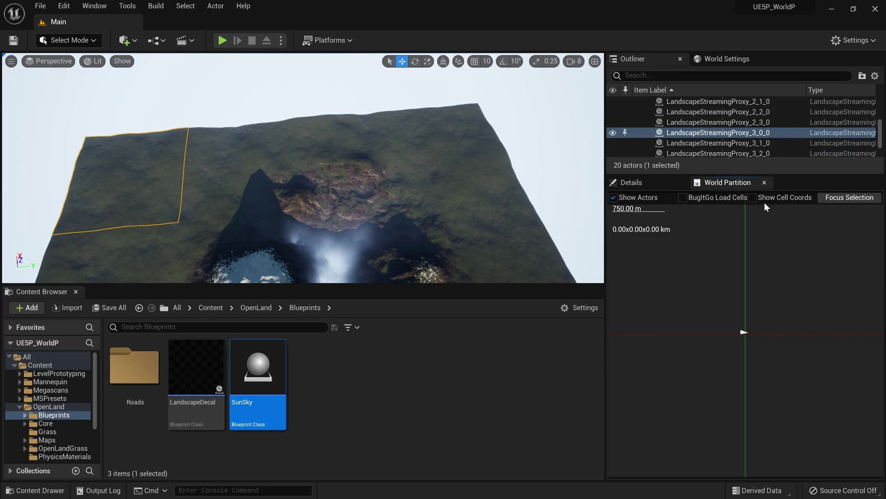
click(95, 6)
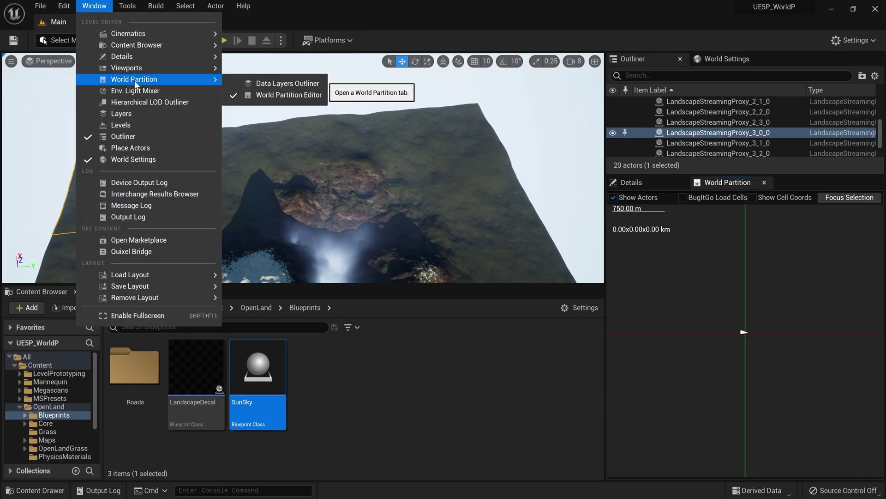
click(258, 92)
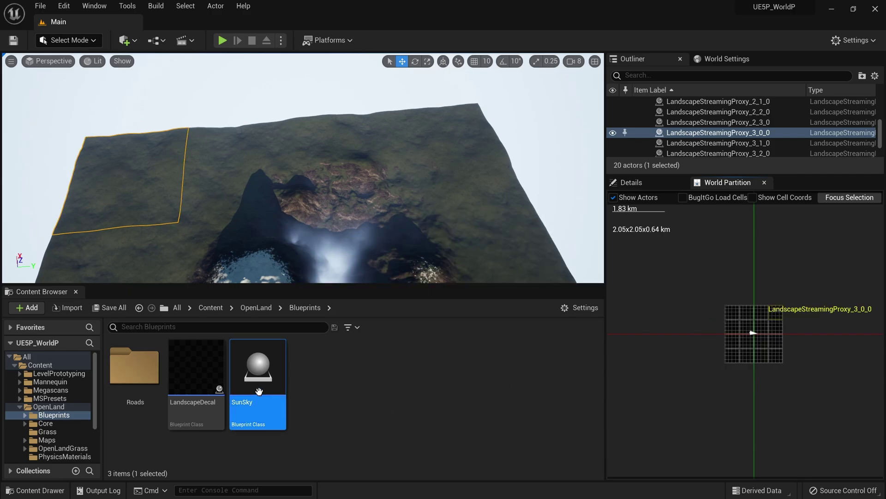
click(211, 308)
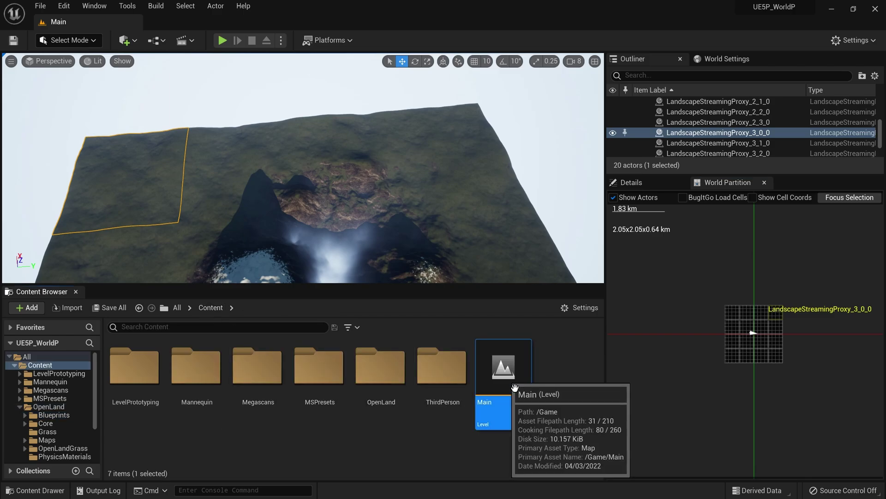
double_click(515, 387)
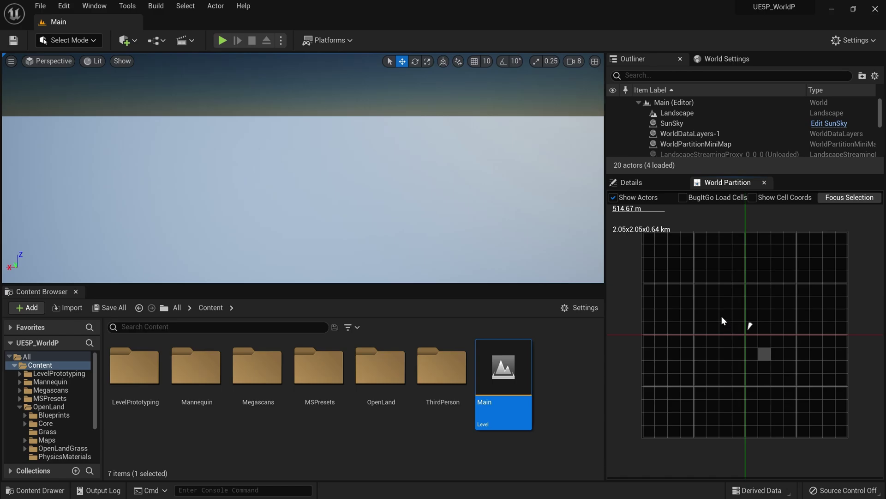
Load the block of cells around the centre of the World Partition grid.
drag(720, 312, 776, 370)
right_click(757, 348)
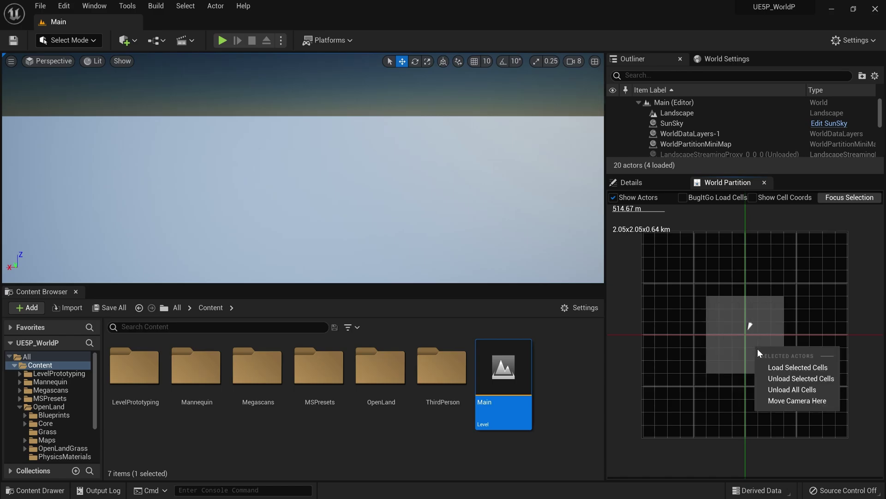
click(777, 367)
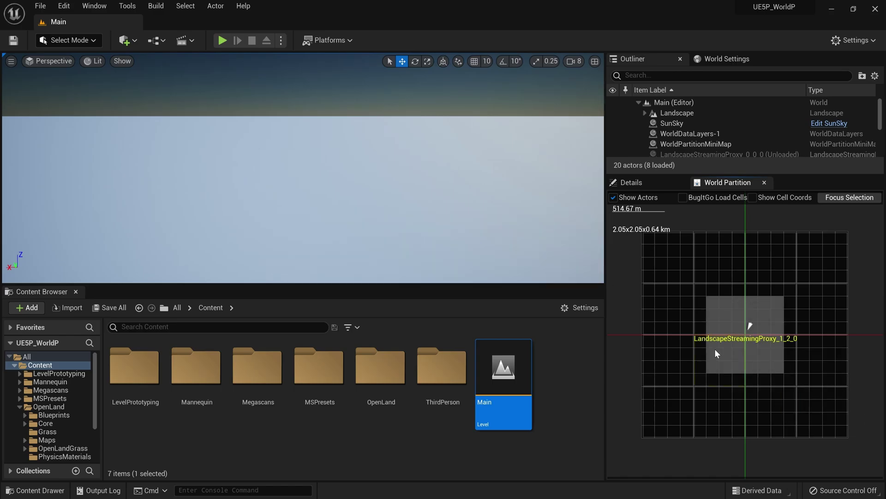
right_drag(303, 167, 323, 224)
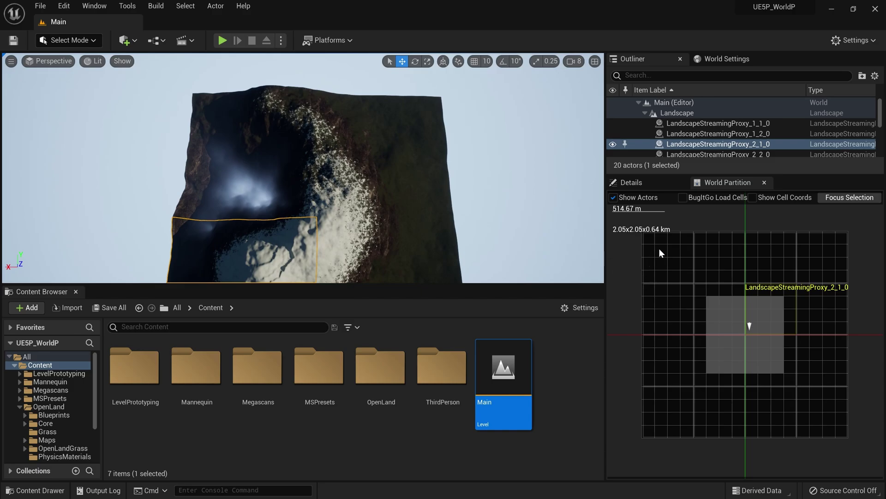
Load the cells in the upper-left corner of the World Partition grid.
drag(654, 244, 673, 267)
right_click(673, 267)
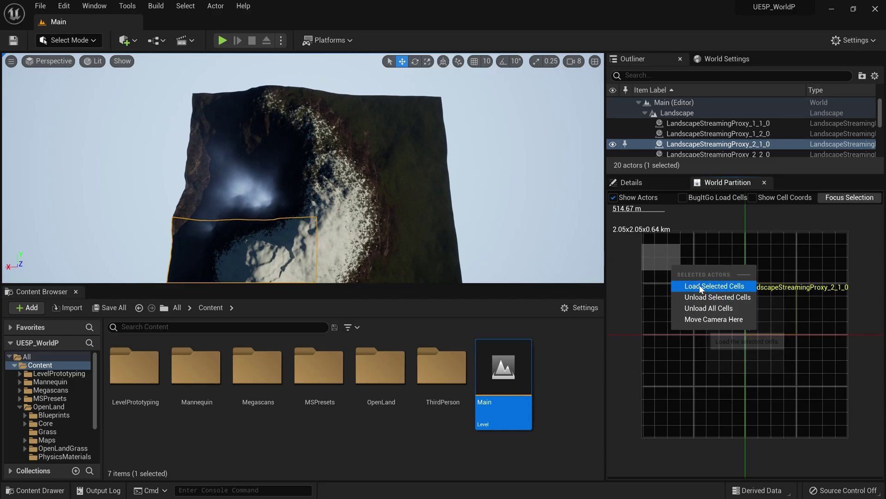
click(699, 286)
right_drag(434, 204, 471, 177)
Move the camera to the loaded corner cells and look across their terrain.
right_click(657, 261)
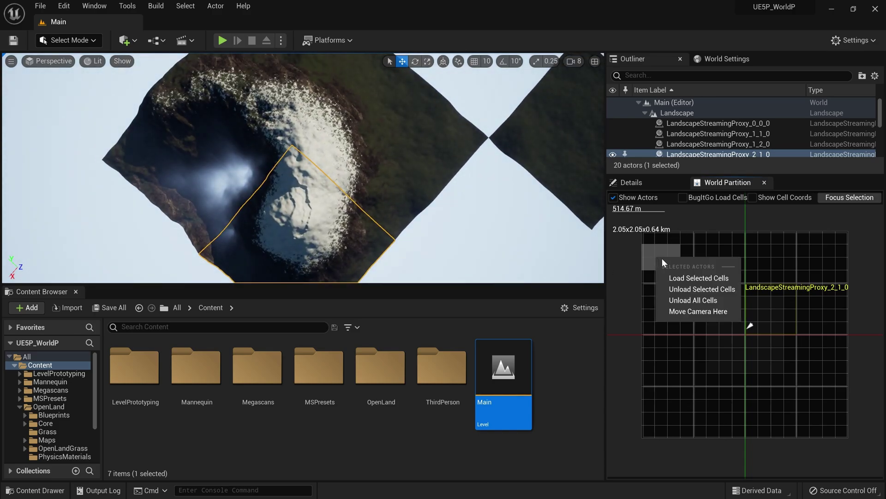
click(697, 311)
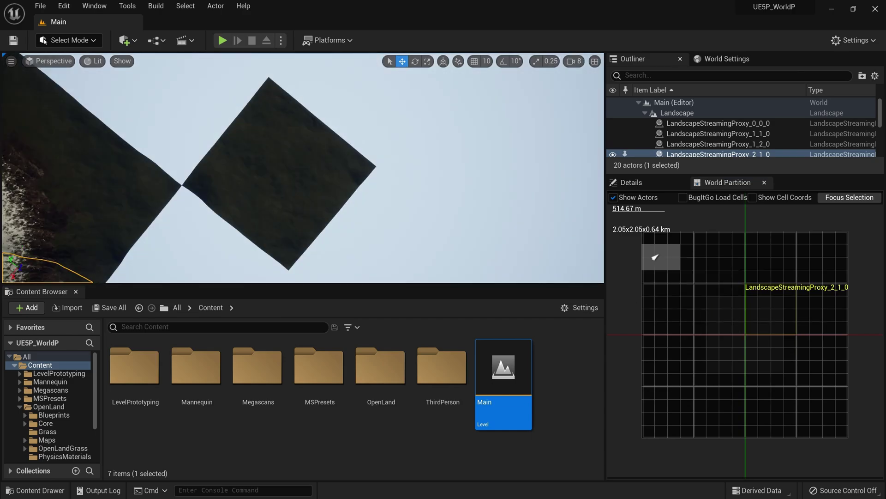
right_drag(303, 168, 281, 120)
key(w)
right_drag(333, 175, 335, 175)
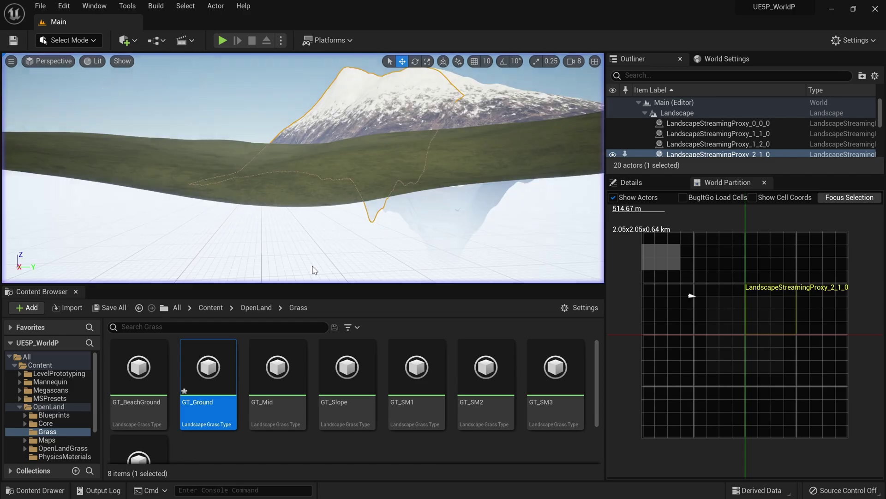
Run a short play test of the partially loaded level and stop it.
right_drag(312, 269, 406, 291)
mouse_move(303, 168)
right_down()
mouse_move(217, 164)
mouse_move(323, 139)
mouse_move(341, 170)
mouse_move(332, 208)
right_up()
key(w)
right_drag(312, 270, 312, 270)
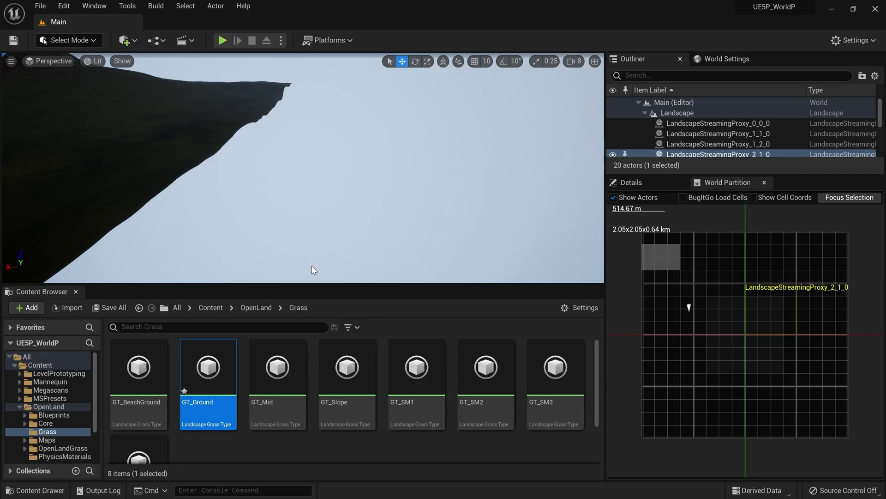
key(alt+p)
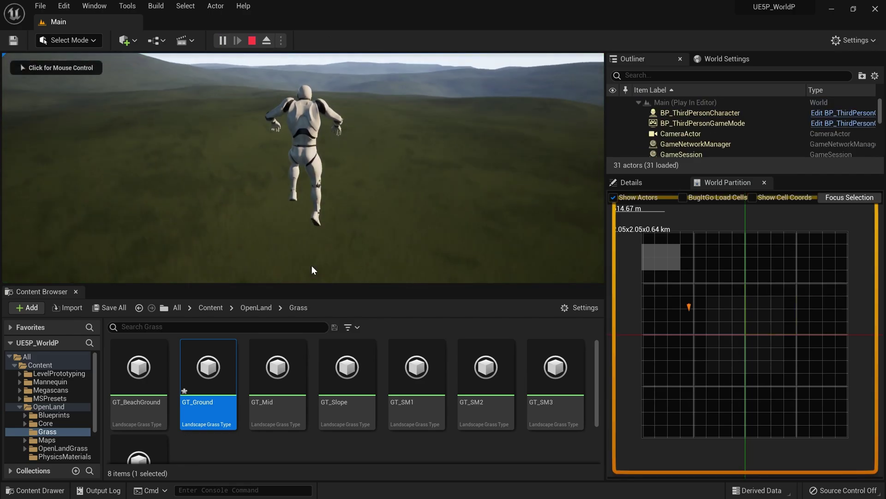
key(Escape)
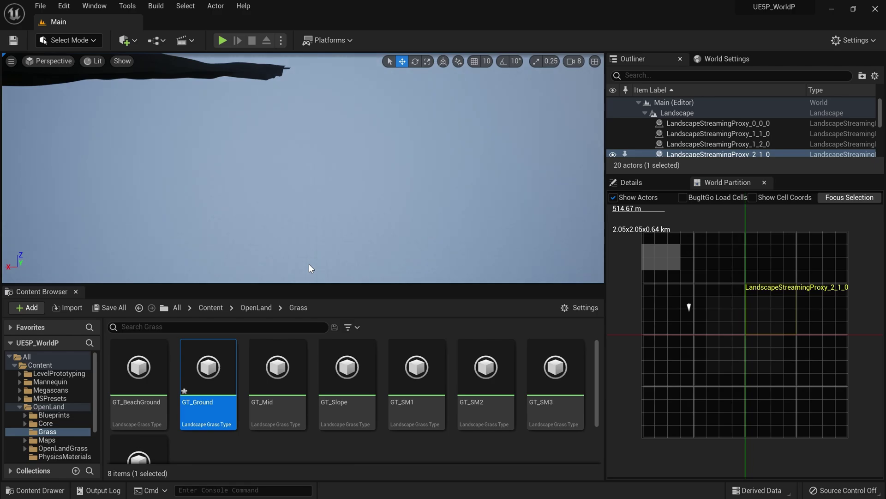
Select the whole World Partition grid and load all of its cells.
drag(644, 235, 868, 438)
right_click(770, 380)
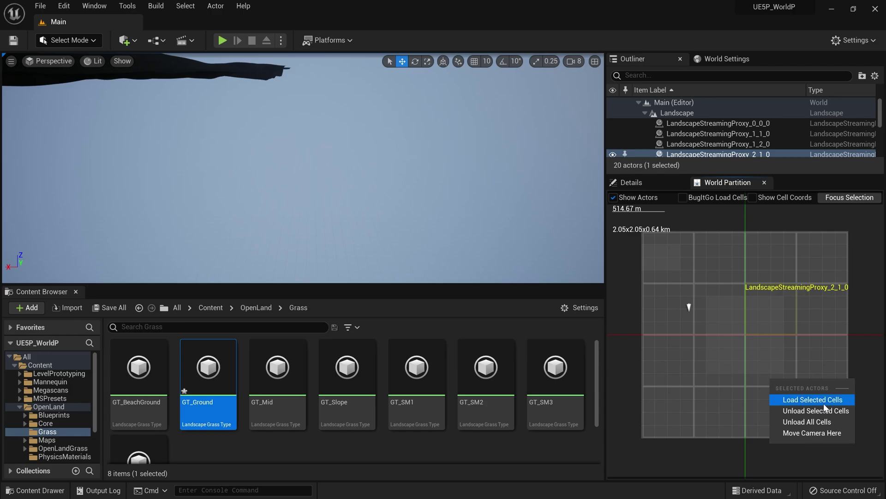
click(821, 401)
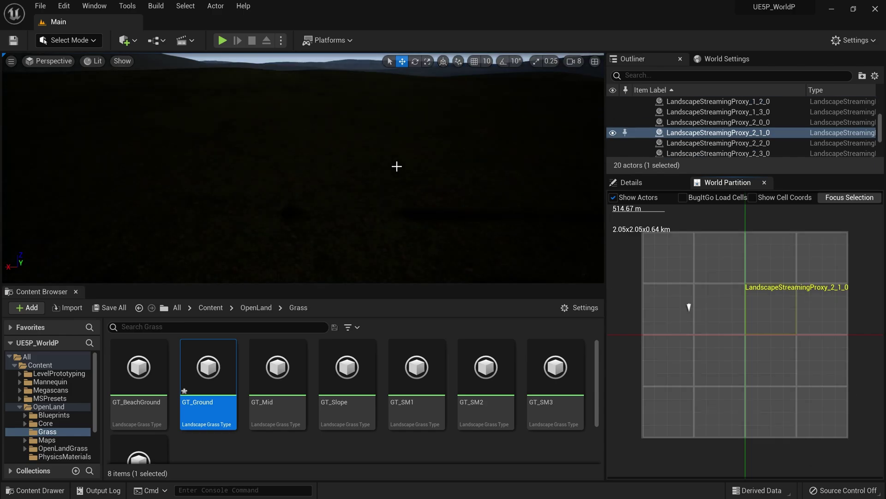
right_drag(393, 164, 318, 157)
Find the Runtime Hash settings in World Settings and turn on Preview Grids to view the streaming grid over the landscape.
click(722, 57)
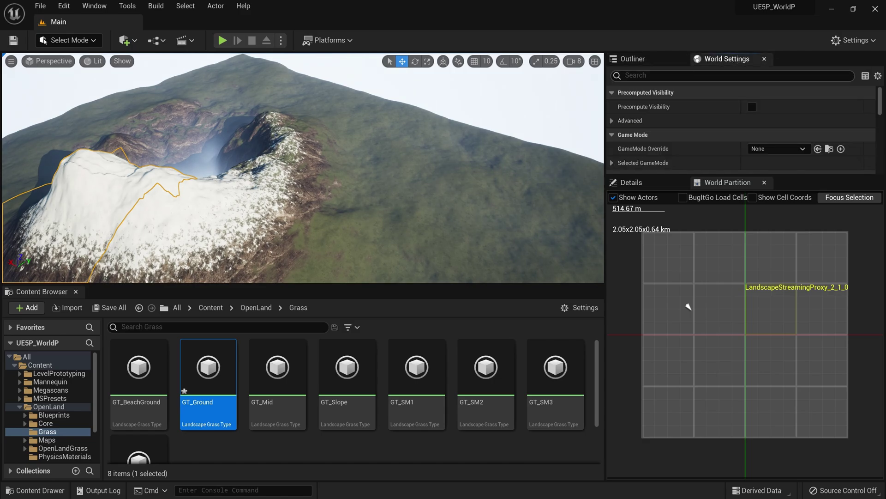
click(90, 6)
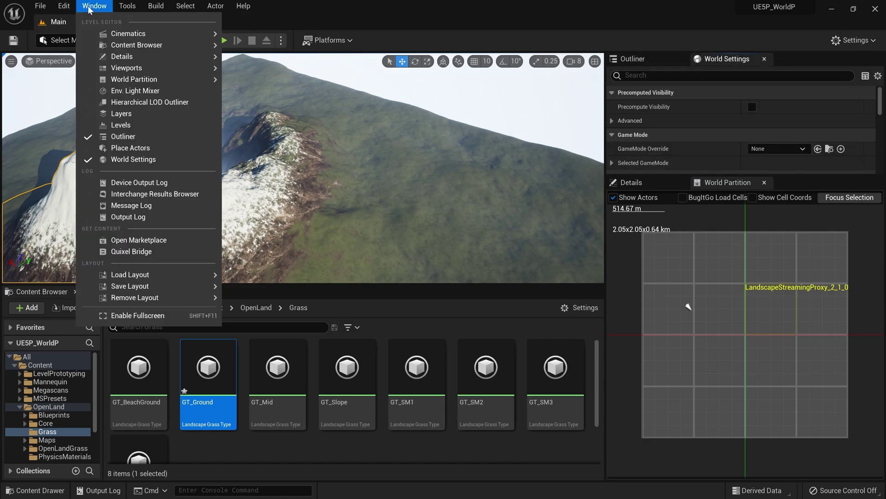
click(124, 159)
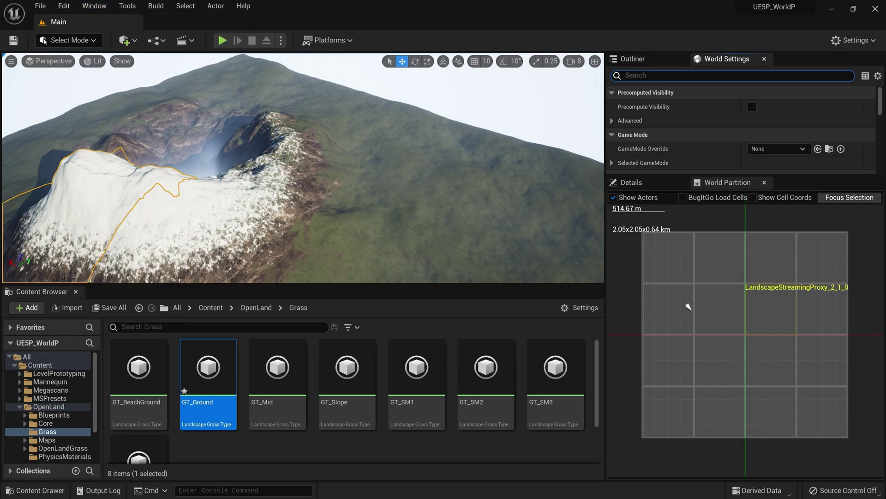
text(runtime hash)
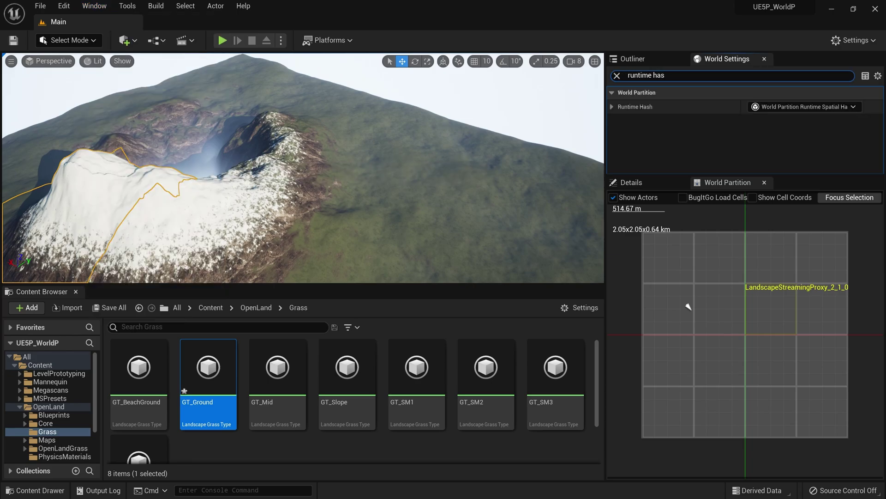
click(611, 107)
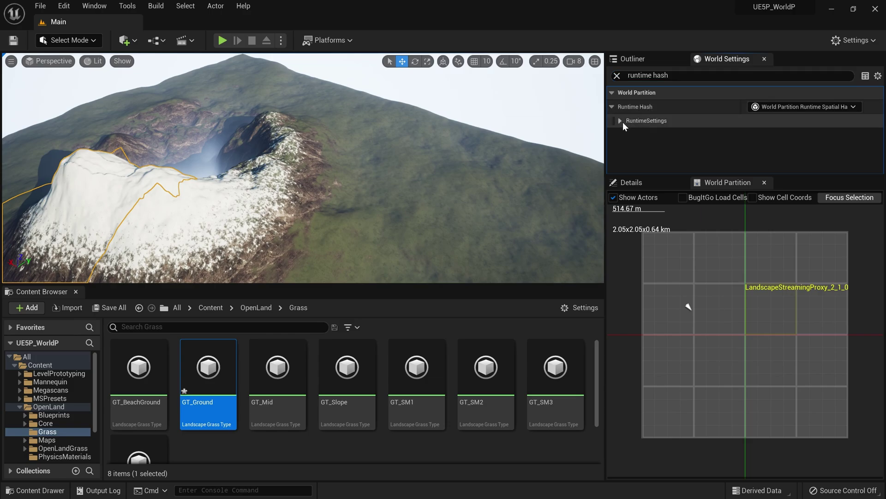
click(620, 121)
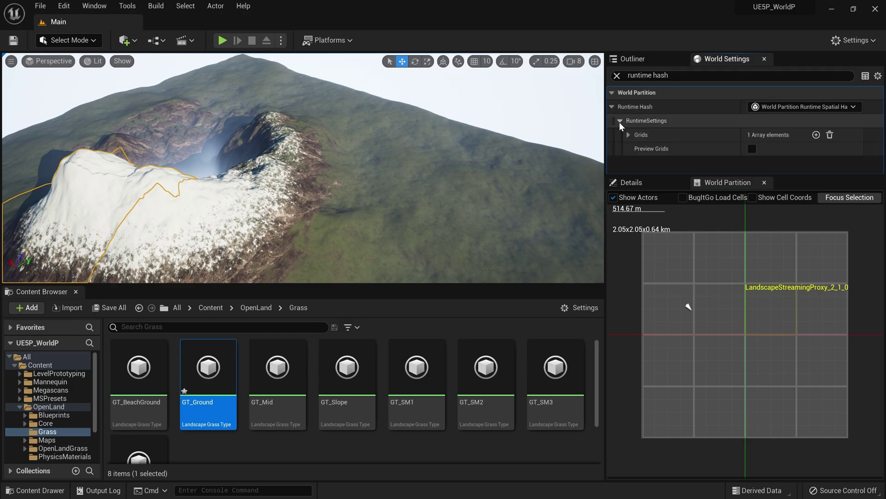
click(752, 148)
right_drag(413, 140, 207, 186)
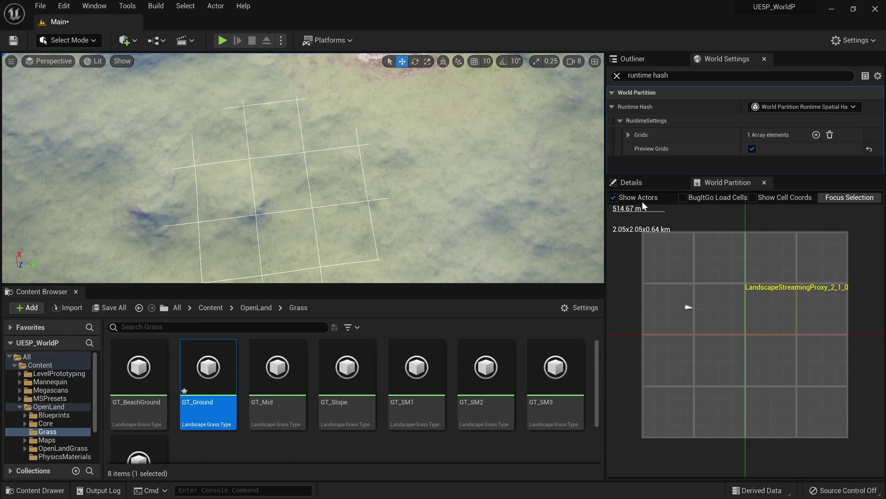
Set the runtime grid's cell size to 4132 and its loading range to about 7357.
click(628, 135)
click(638, 149)
scroll(688, 153, down, 3)
scroll(696, 154, up, 2)
scroll(656, 148, down, 4)
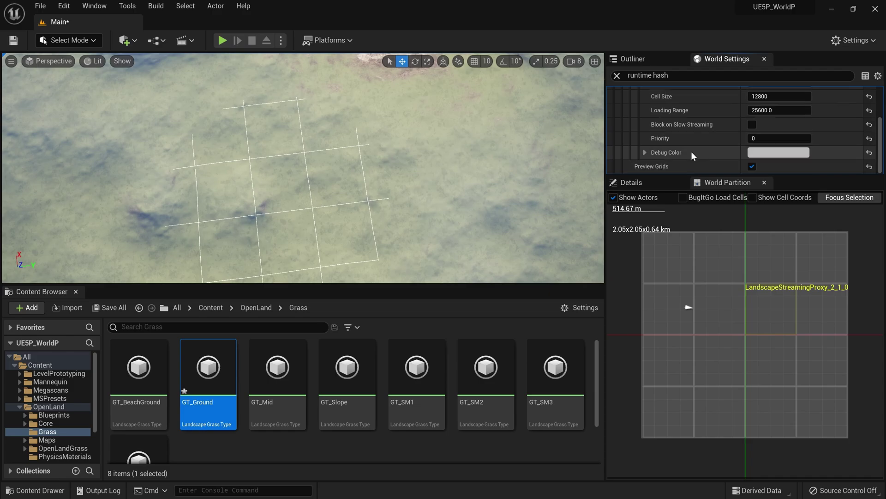
mouse_move(779, 109)
mouse_down()
mouse_move(827, 109)
mouse_move(784, 110)
mouse_up()
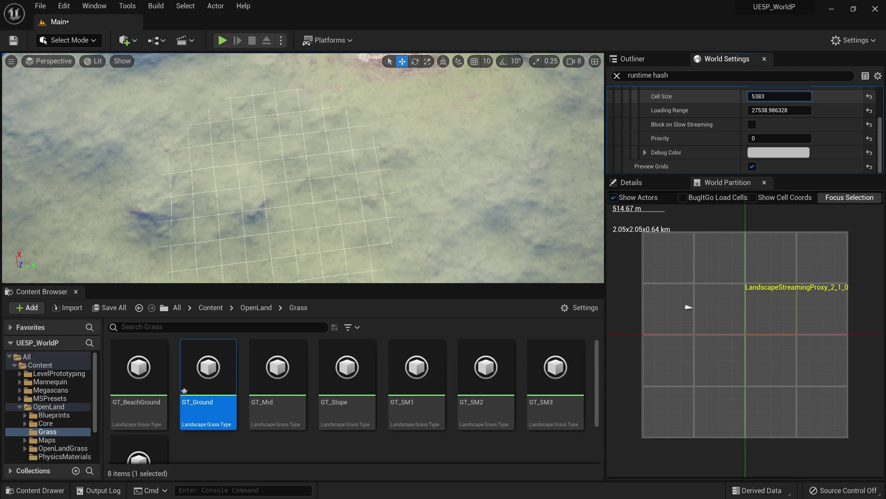
mouse_move(482, 193)
right_down()
mouse_move(476, 217)
mouse_move(480, 184)
mouse_move(471, 203)
right_up()
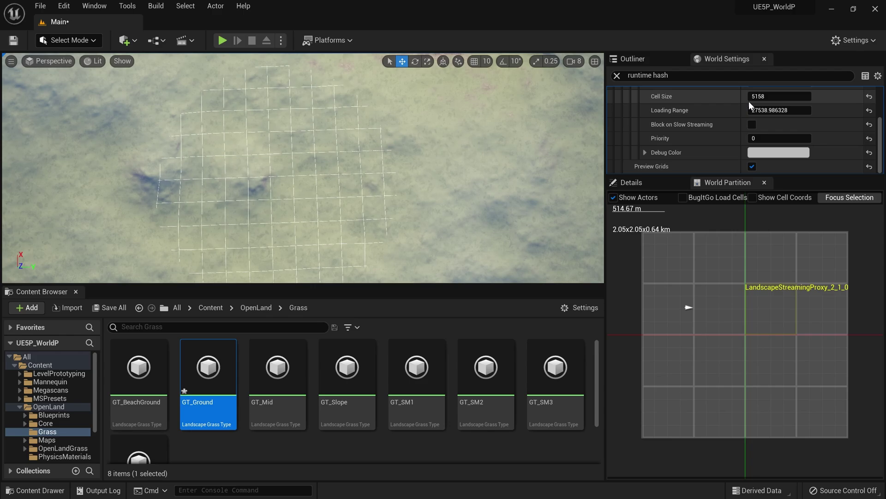
drag(751, 110, 794, 99)
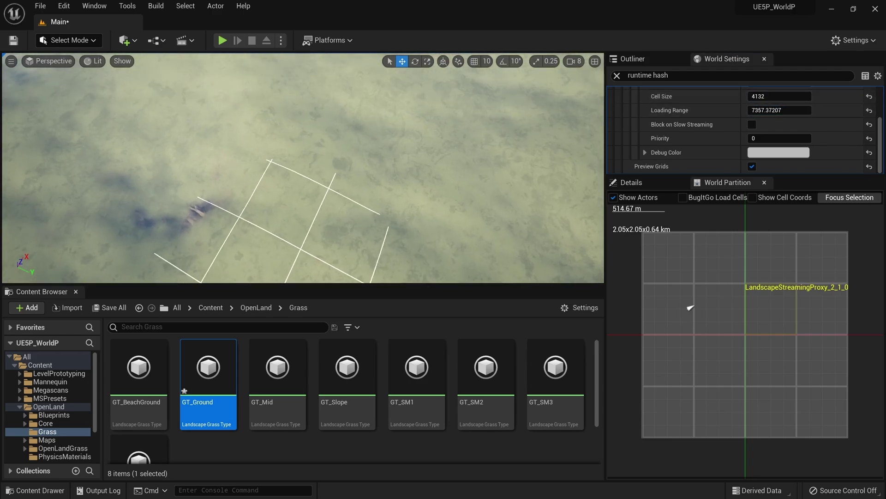
Play-test the level by running the character across the terrain, stop it, and turn off Preview Grids.
right_drag(284, 144, 285, 167)
key(alt+p)
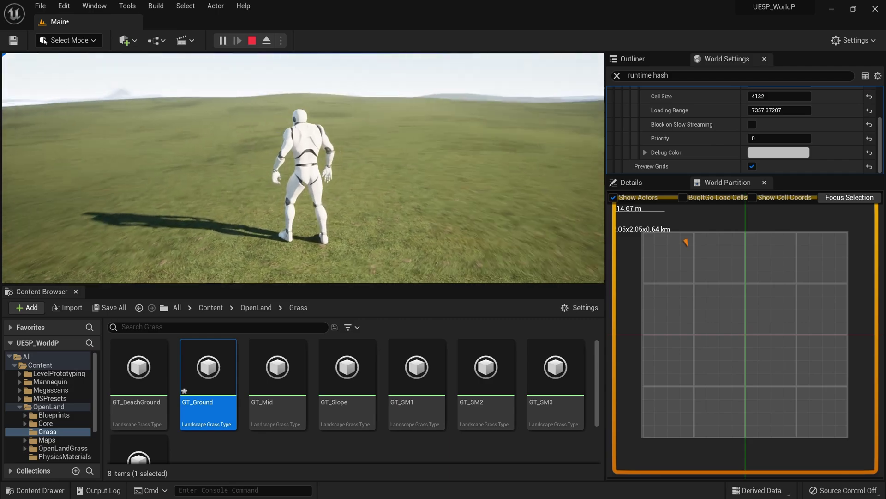
key(w)
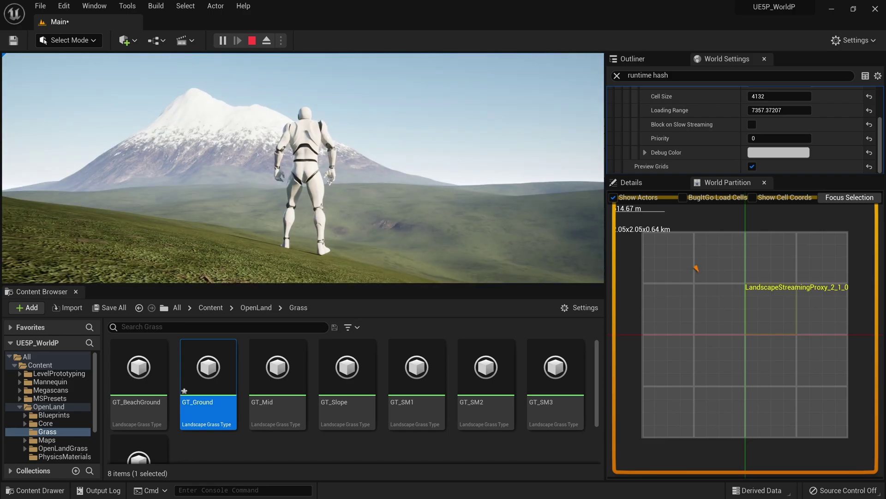
key(Escape)
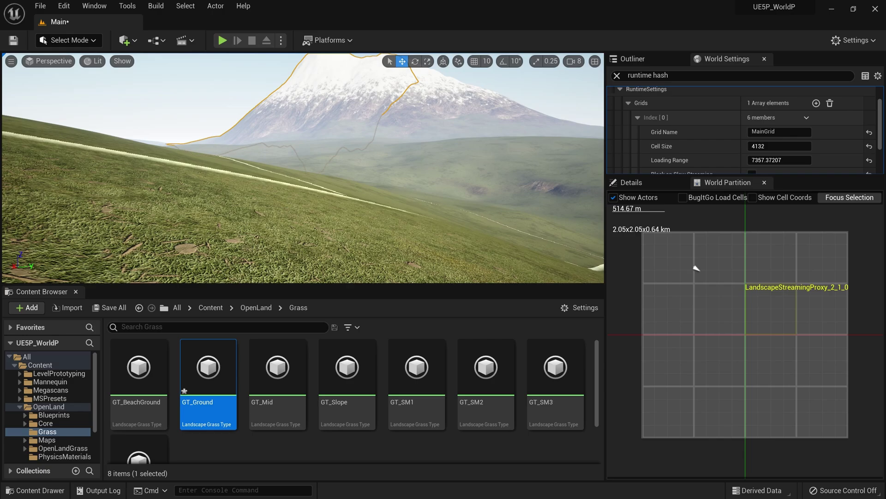
right_drag(339, 196, 337, 196)
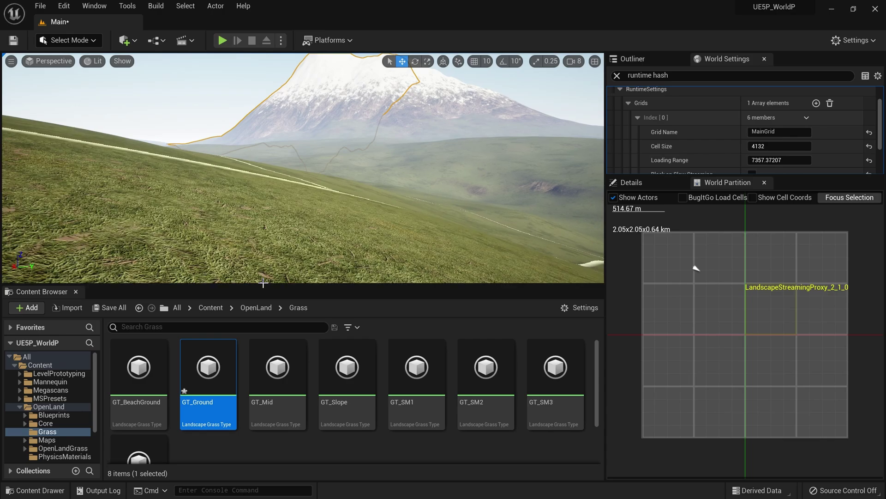
mouse_move(328, 192)
right_down()
mouse_move(350, 201)
mouse_move(346, 258)
mouse_move(339, 197)
right_up()
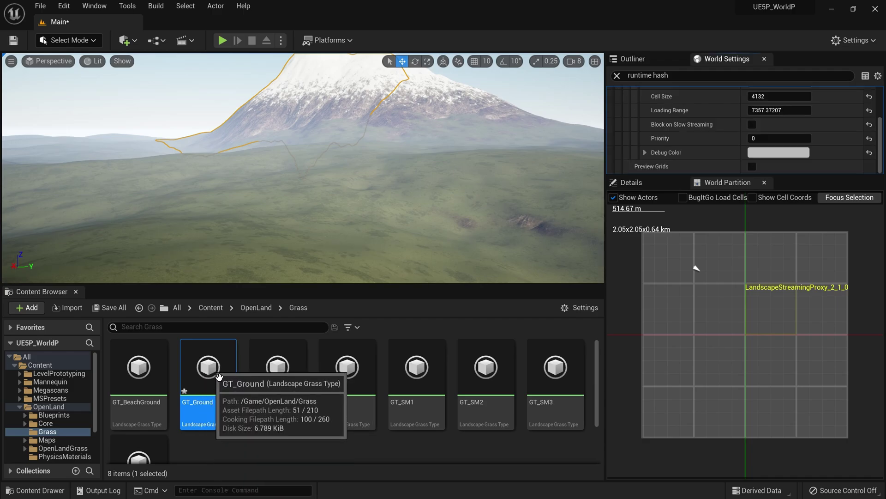
Open the GT_Ground grass type and add a grass variety that uses the SM_Grass_Slender mesh.
double_click(217, 407)
click(436, 332)
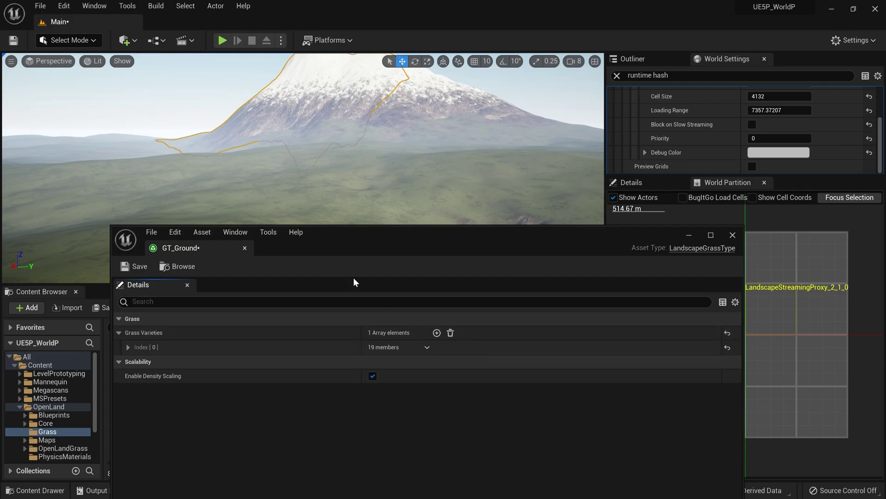
click(128, 347)
click(420, 362)
click(438, 229)
Set the grass variety's density to 200, Start Cull Distance to 8000 and maximum Scale X to 3, and close the asset.
click(399, 405)
text(200)
click(386, 449)
text(8000)
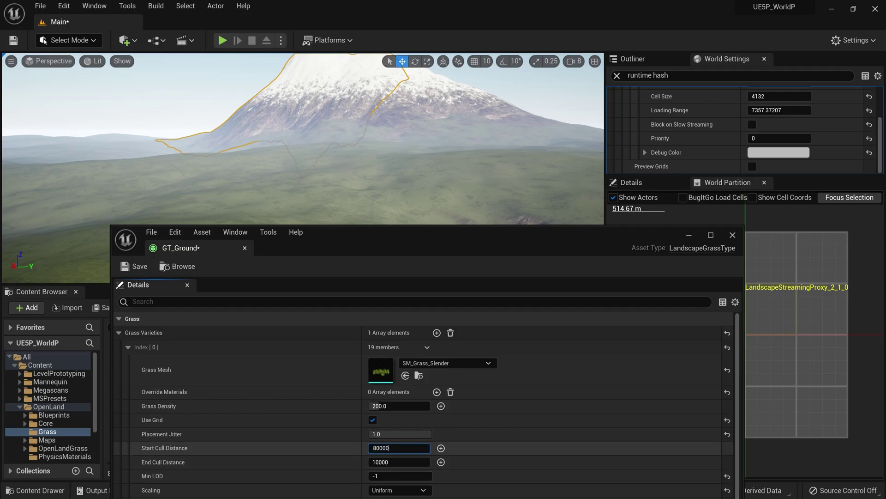
key(ctrl+s)
scroll(533, 442, down, 3)
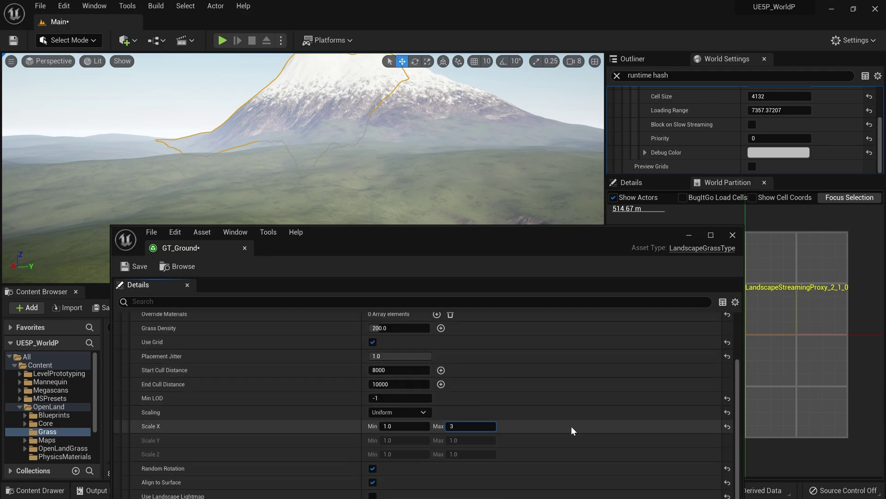
click(732, 235)
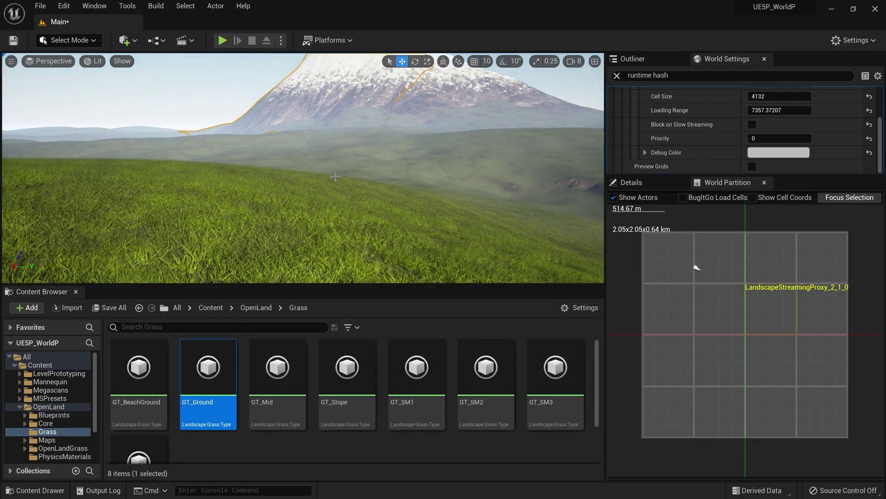
Play-test the grass by running the character across the hillside, and stop the session.
key(alt+p)
click(335, 176)
key(w)
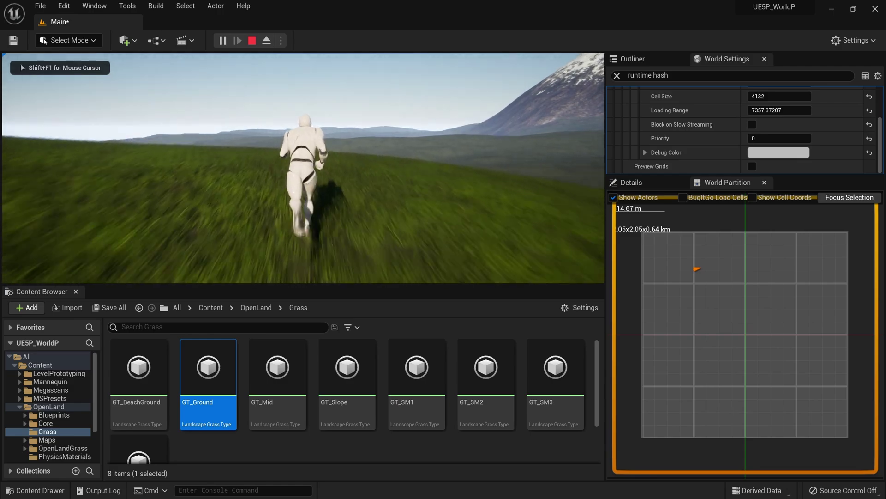
key(d)
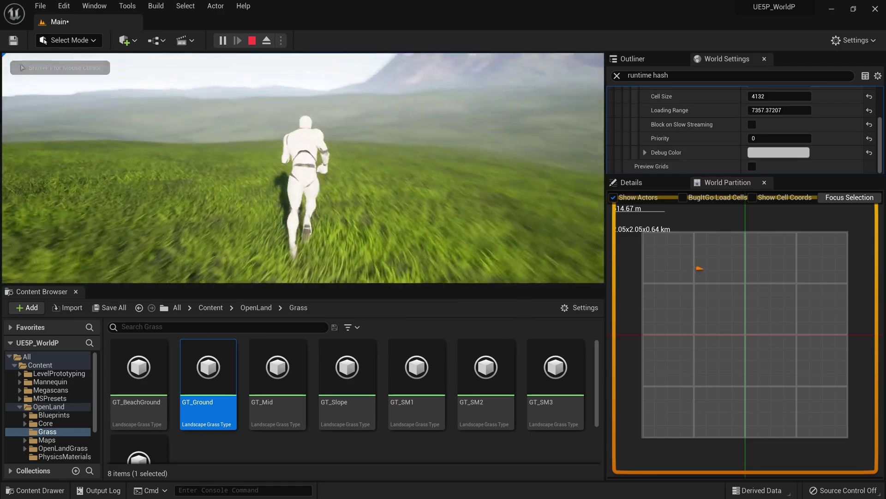
key(Escape)
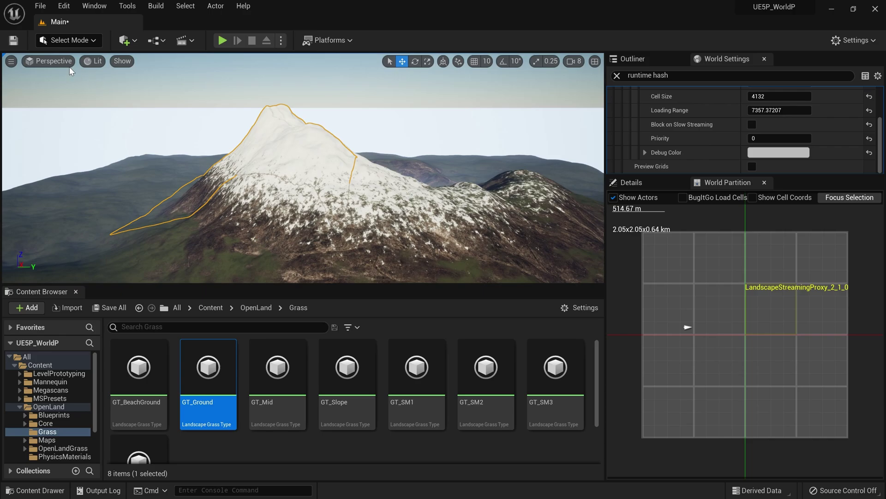
Enable virtual texture support in the Project Settings and restart the editor.
click(66, 9)
click(129, 171)
click(355, 123)
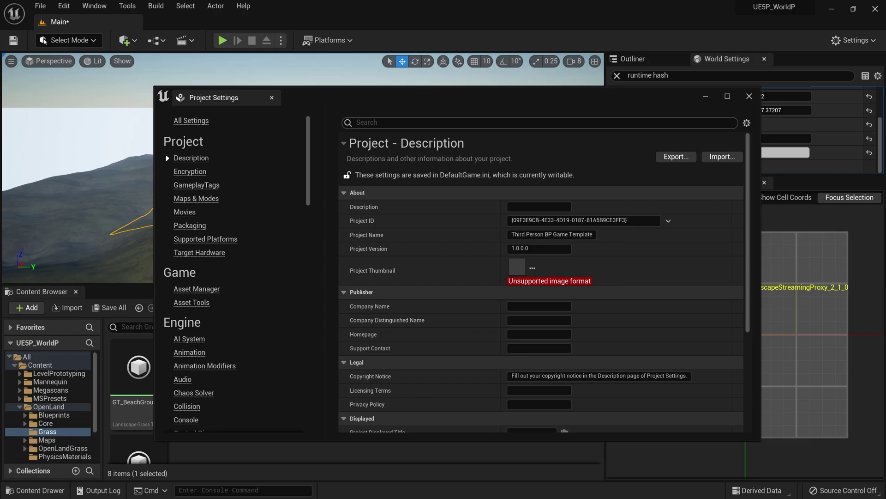
text(virtual)
scroll(465, 244, down, 3)
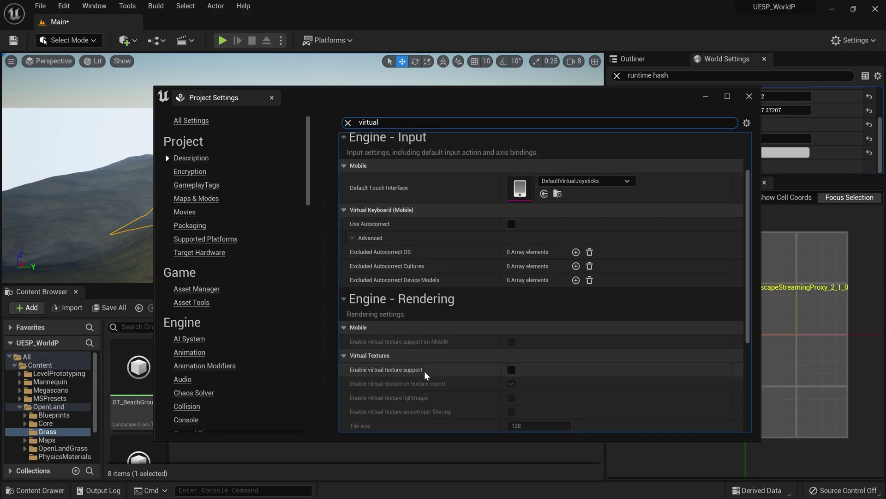
click(512, 370)
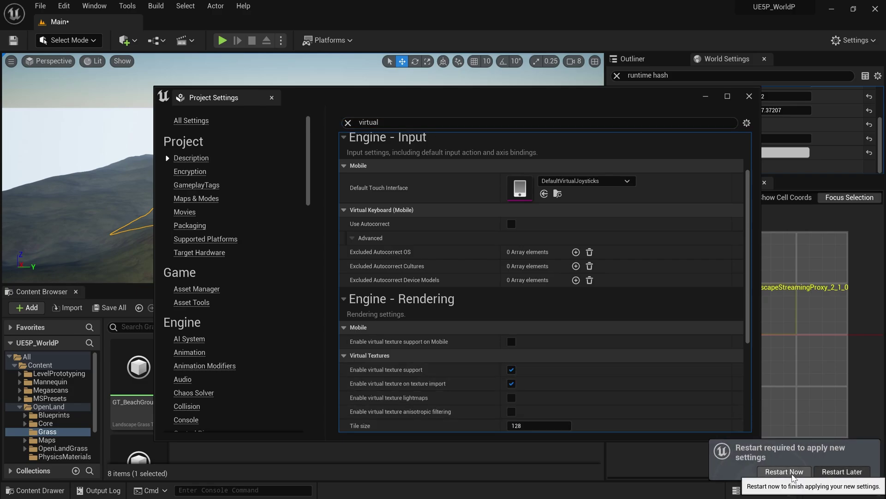
click(771, 470)
click(475, 369)
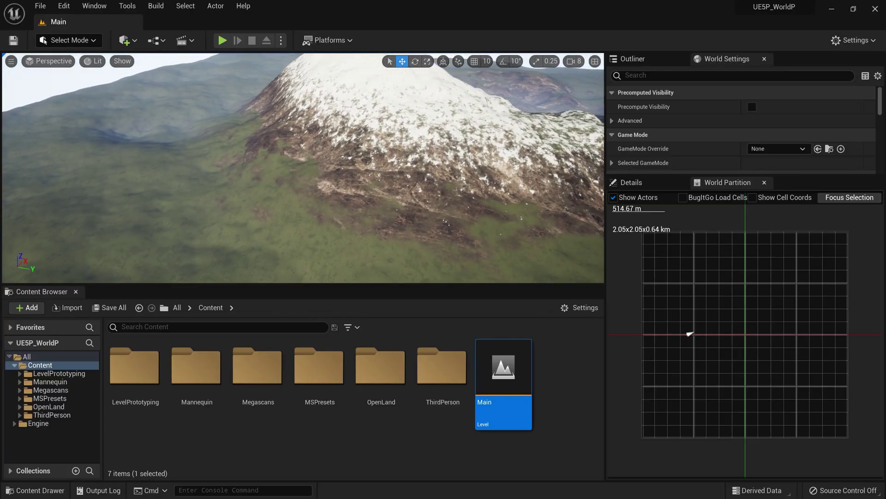
Run OpenLand_RVT_Widget from the OpenLand Widgets folder and add RVT support for the Landscape.
key(d)
right_drag(302, 264, 413, 237)
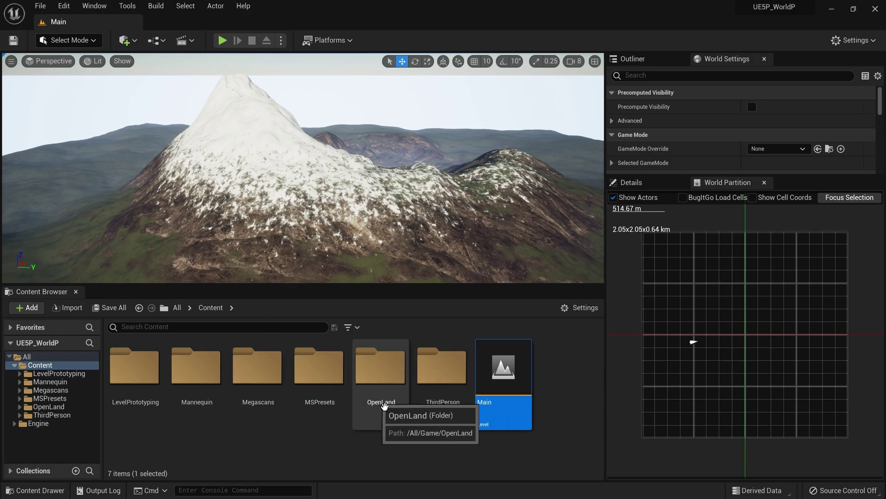
double_click(381, 365)
scroll(341, 374, down, 2)
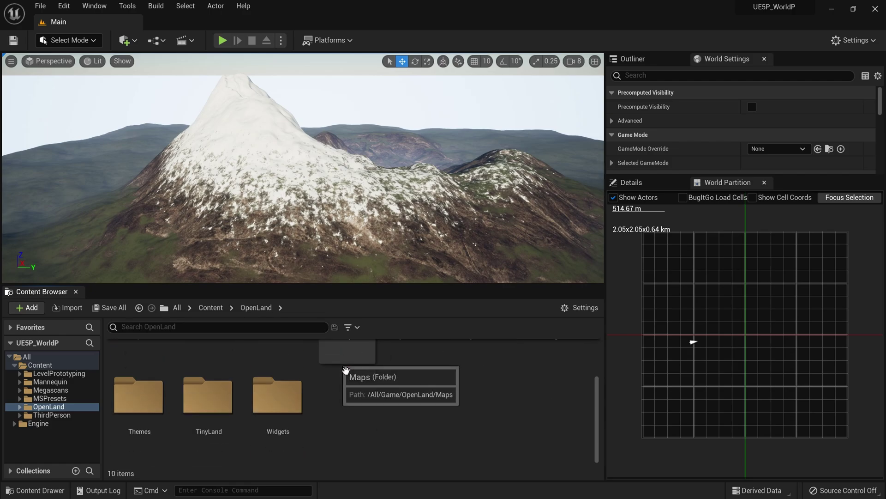
double_click(298, 410)
click(277, 418)
right_click(269, 408)
click(315, 174)
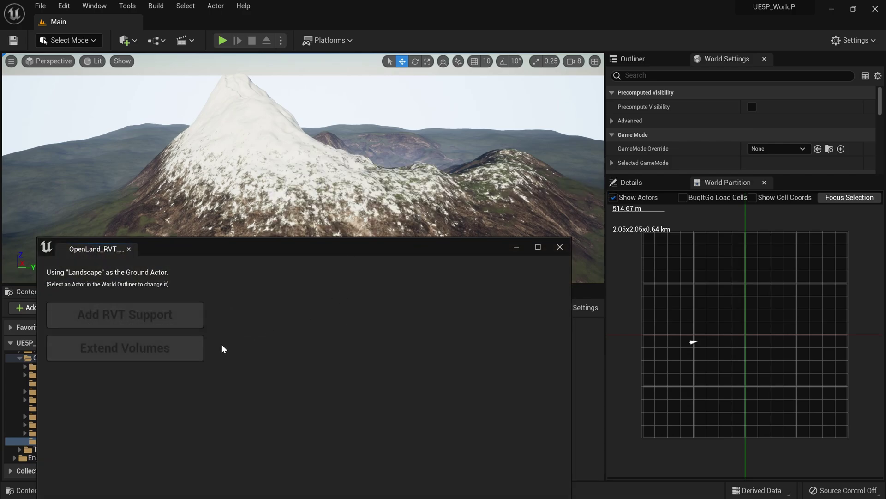
click(157, 321)
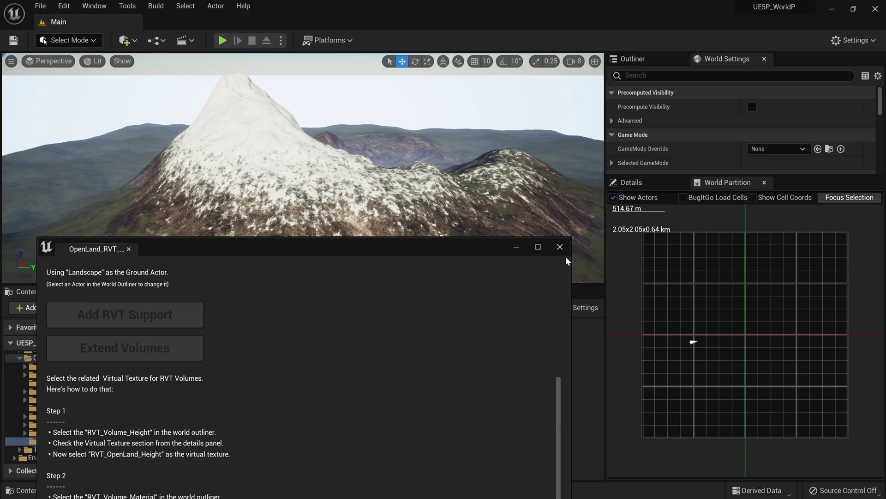
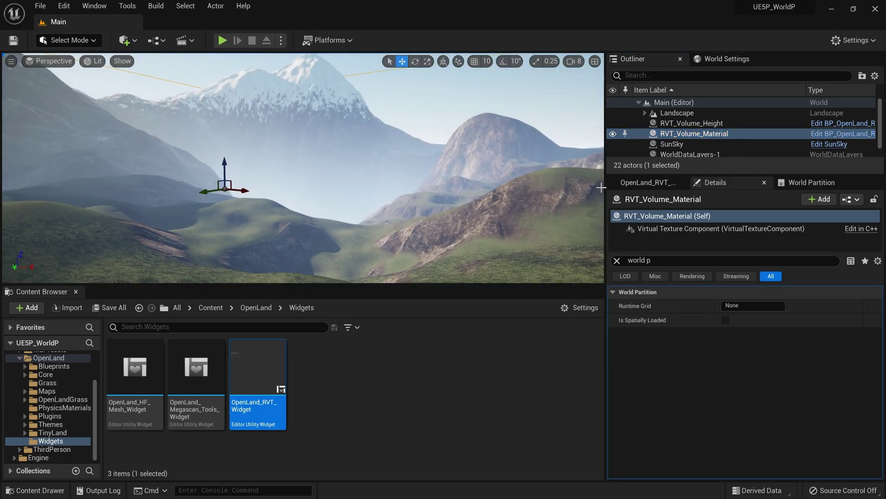
Open the Landscape's material instance MI_OpenLand_Theme_Default and filter its parameters for "rvt".
click(679, 115)
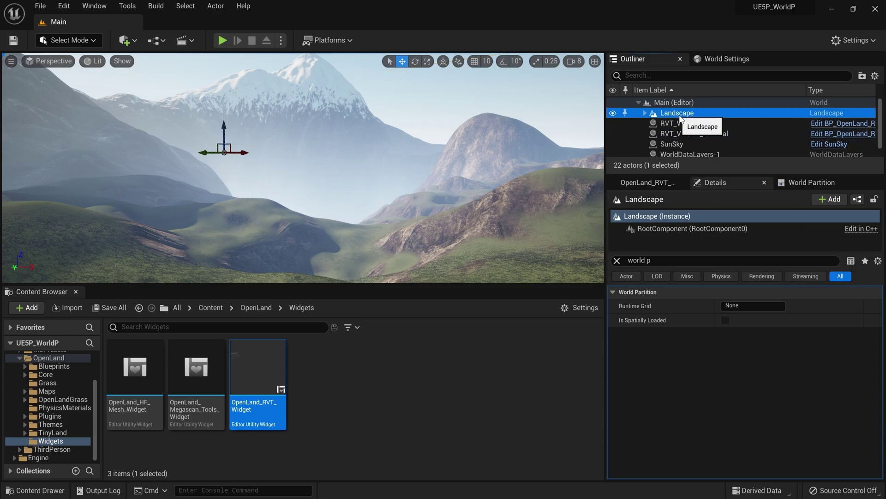
click(617, 260)
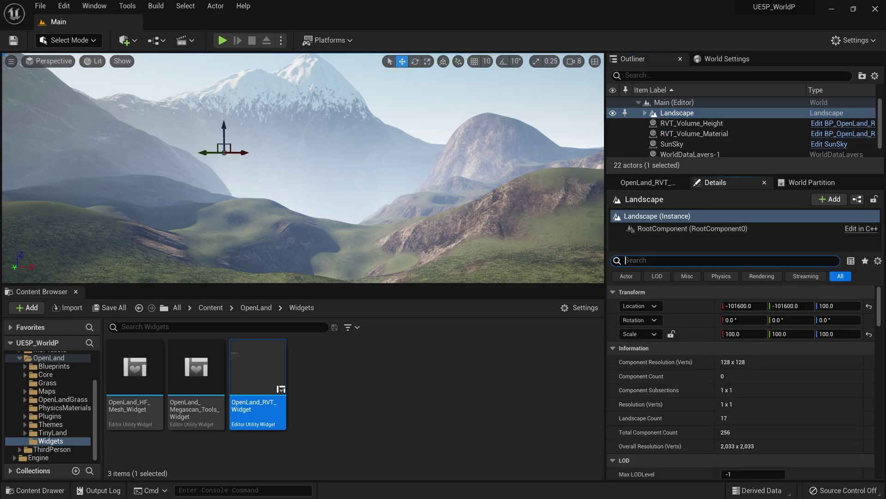
scroll(739, 379, down, 5)
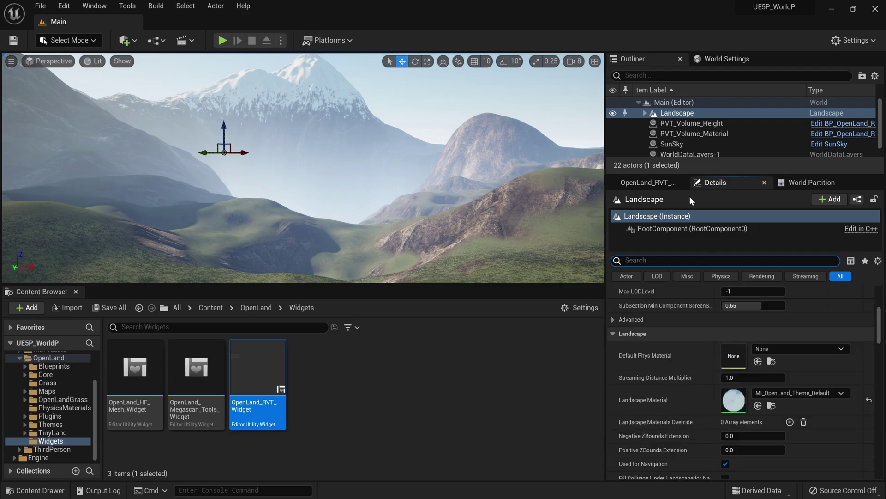
double_click(734, 398)
click(424, 309)
text(rvt)
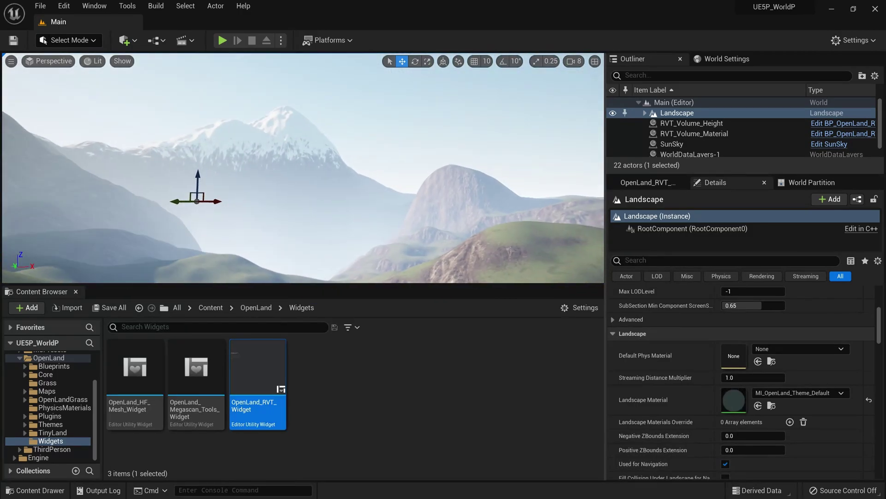
Play-test the RVT-blended grass with the character at two spots on the hillside, stopping each session.
right_drag(303, 168, 302, 208)
mouse_move(440, 202)
right_down()
mouse_move(442, 175)
mouse_move(437, 195)
right_up()
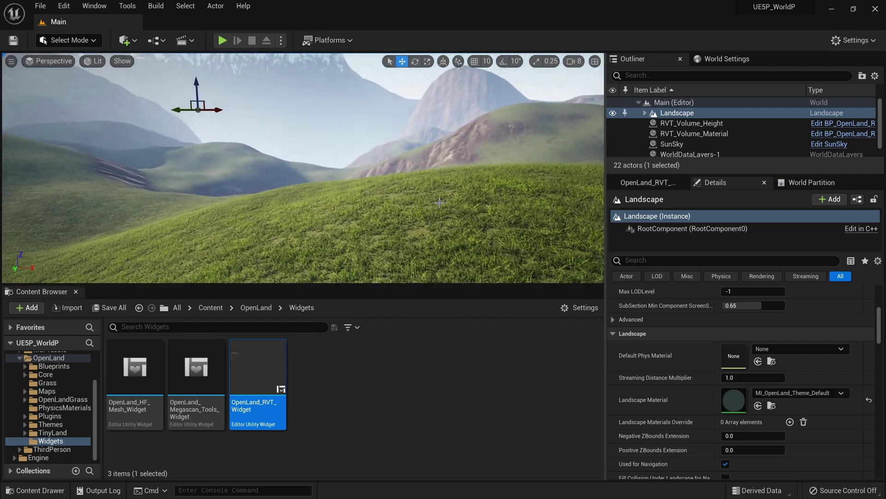
key(alt+p)
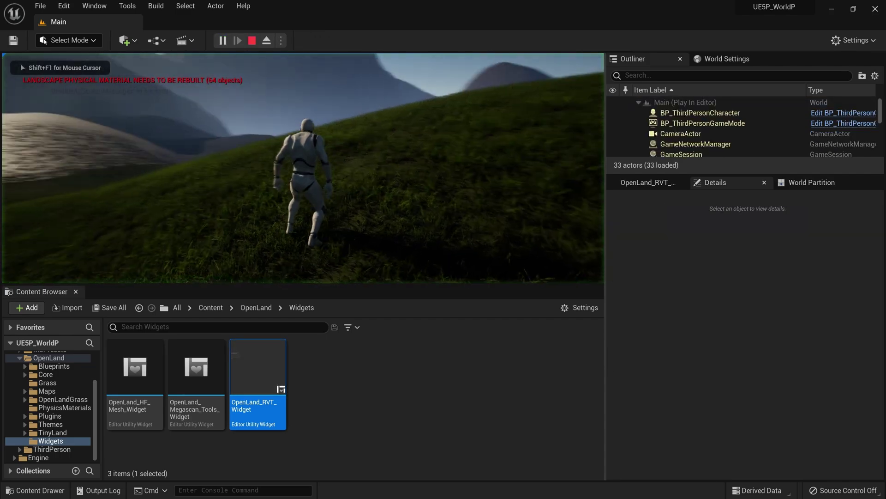
key(Escape)
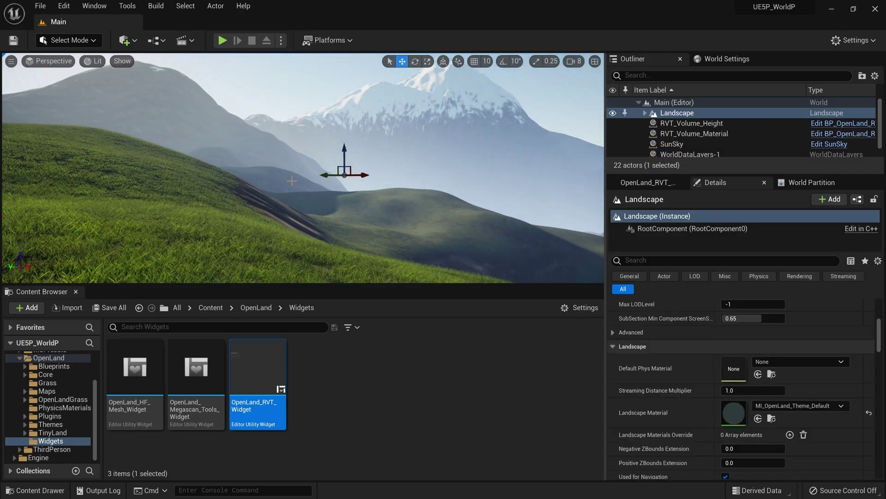
key(alt+p)
key(w)
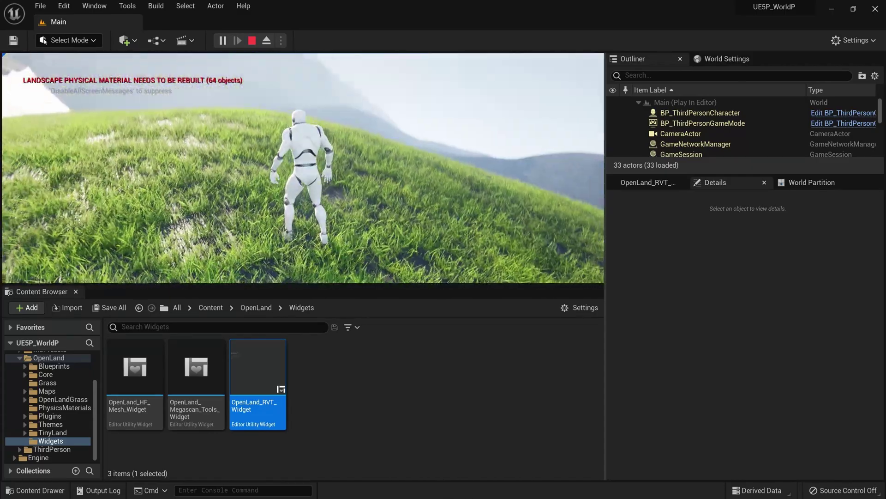
key(Escape)
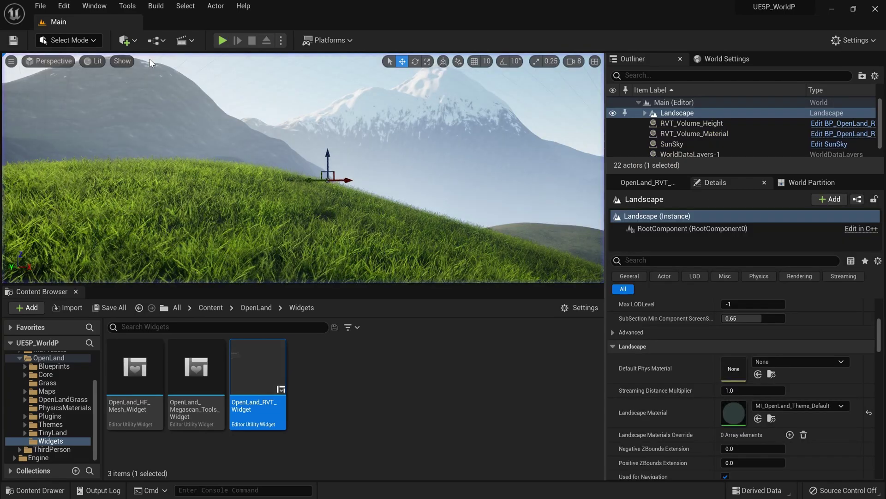
Build only the landscape grass maps, play-test by running the character over the hill, and stop the session.
click(156, 5)
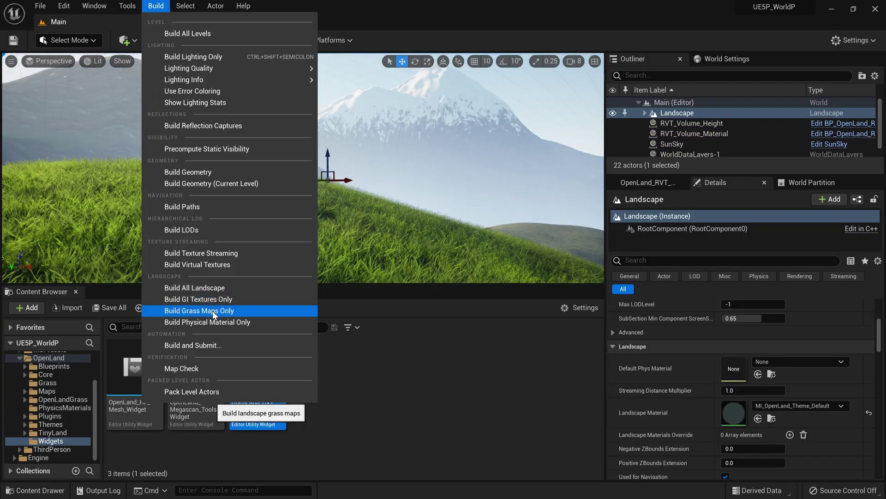
click(213, 314)
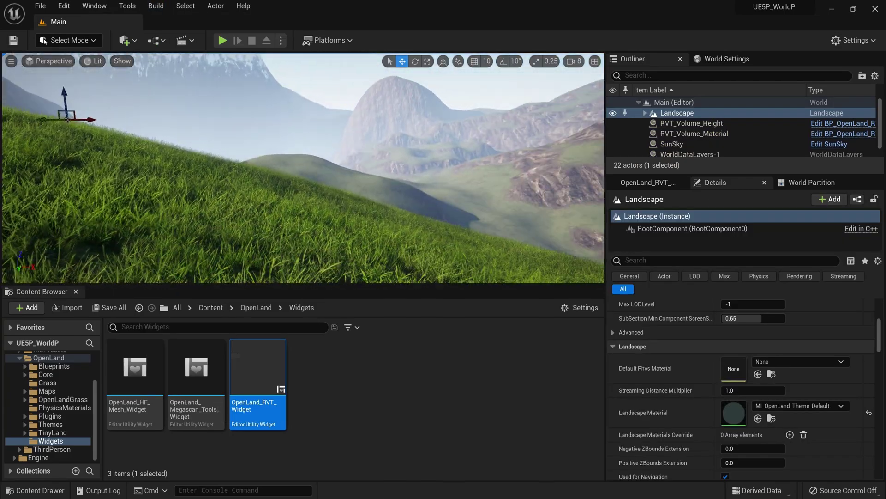
right_drag(158, 182, 111, 171)
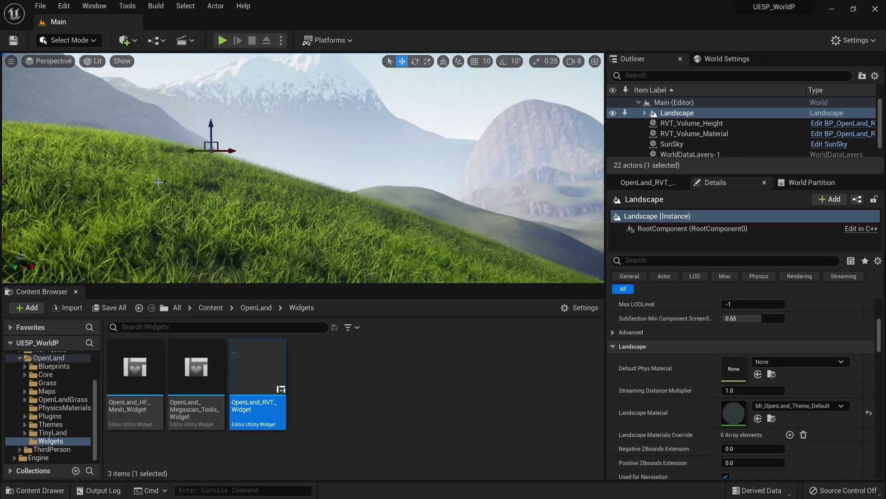
key(alt+p)
key(w)
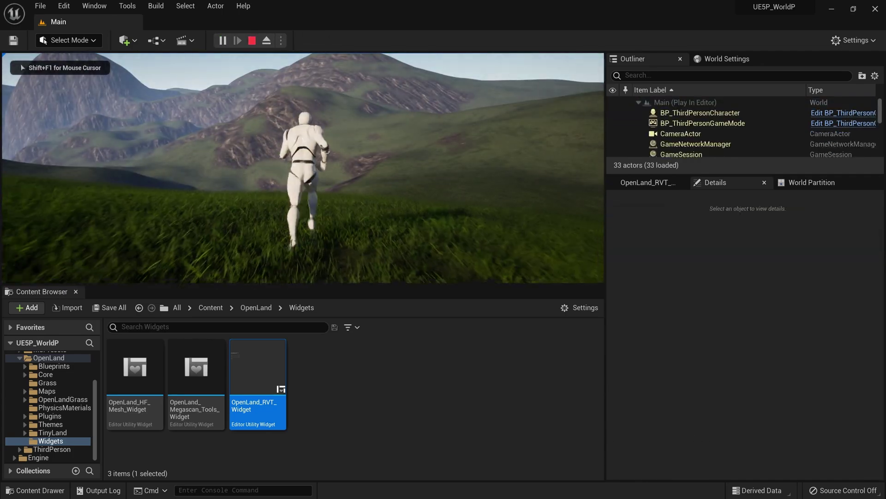
key(Escape)
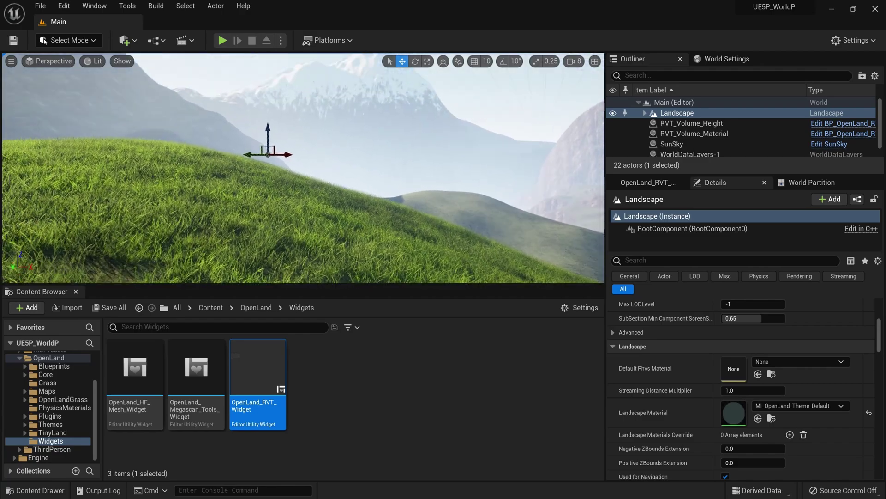
Place the LandscapeDecal blueprint from the OpenLand Blueprints folder on the grassy hillside.
key(w)
mouse_move(303, 167)
right_down()
mouse_move(294, 185)
mouse_move(300, 153)
right_up()
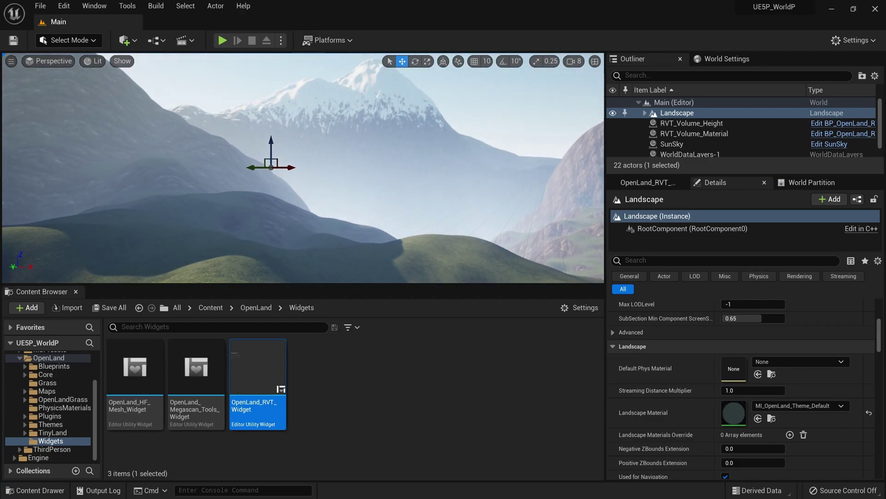
key(s)
mouse_move(169, 206)
right_down()
mouse_move(138, 233)
mouse_move(169, 206)
right_up()
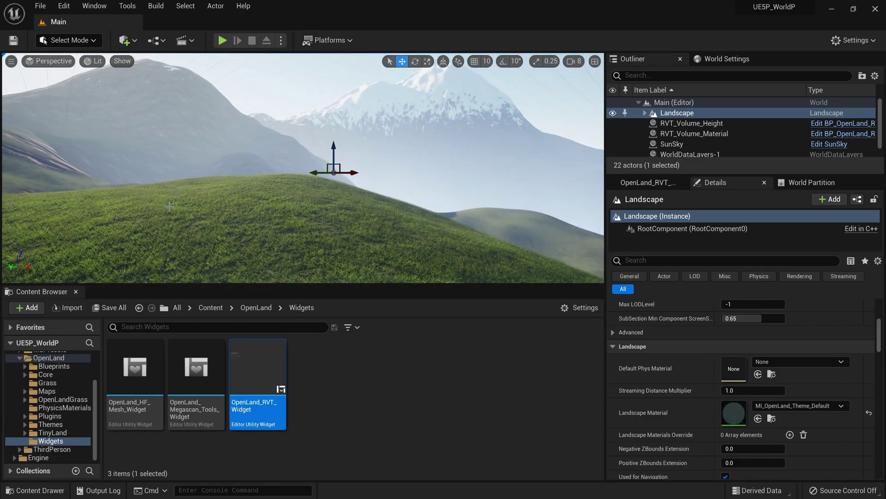
click(258, 312)
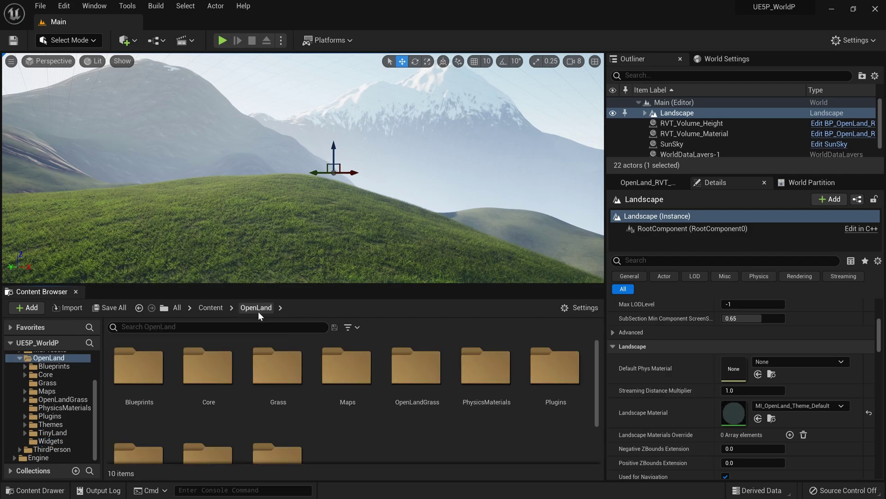
double_click(164, 375)
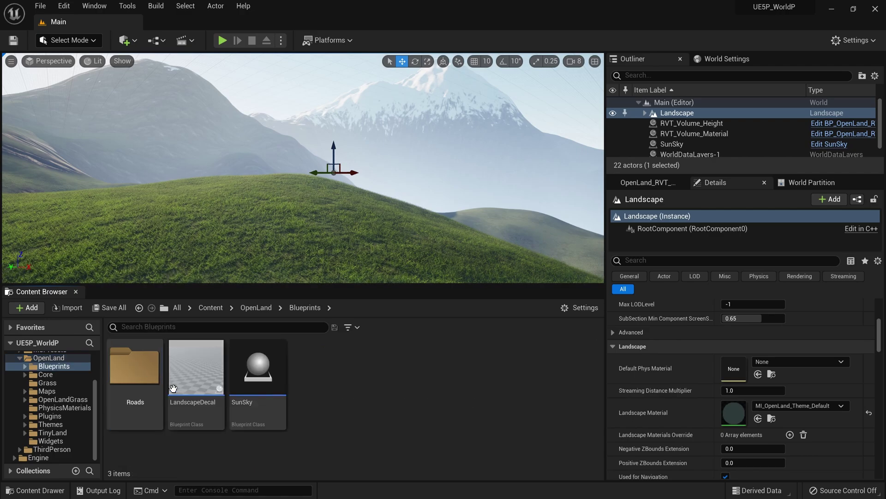
mouse_move(209, 396)
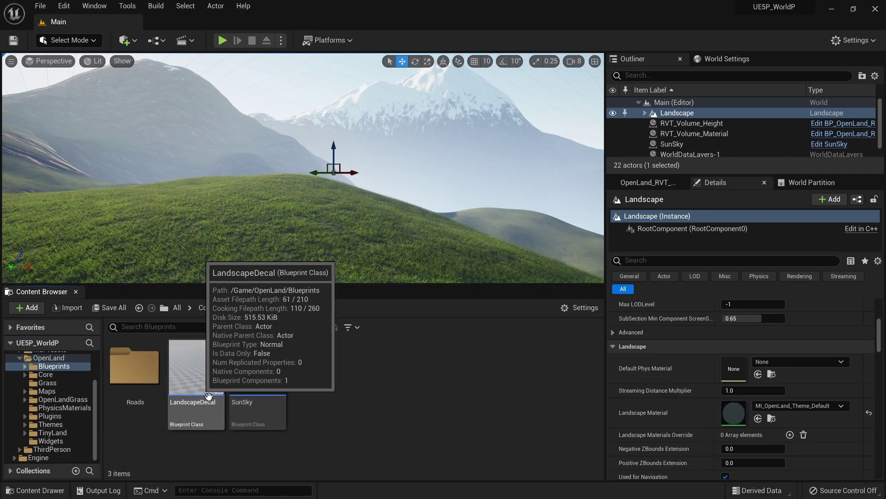
drag(208, 396, 223, 233)
right_drag(232, 250, 279, 225)
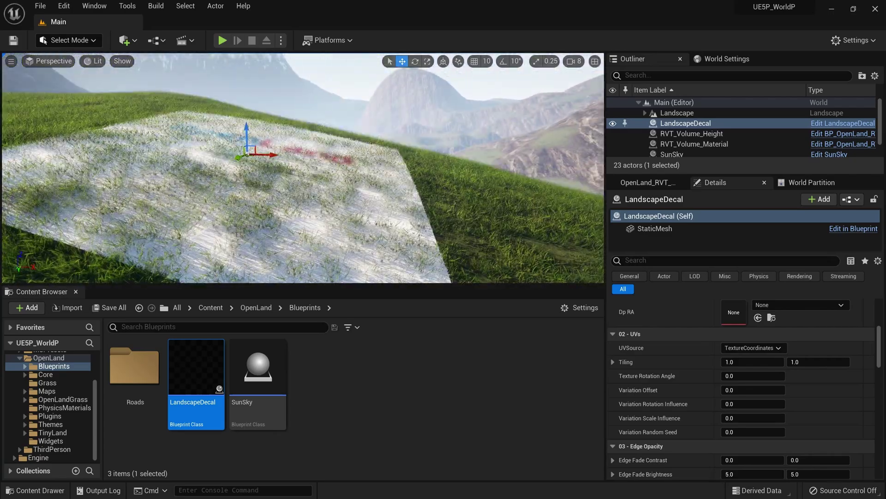
scroll(692, 145, down, 1)
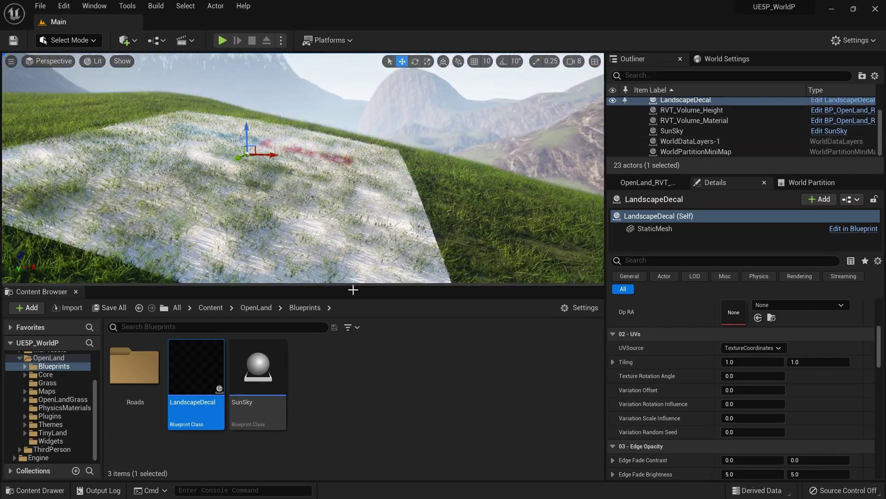
Place BP_OpenLand_Grass_Manager from the OpenLandGrass Blueprints folder in the level near the landscape decal.
click(253, 308)
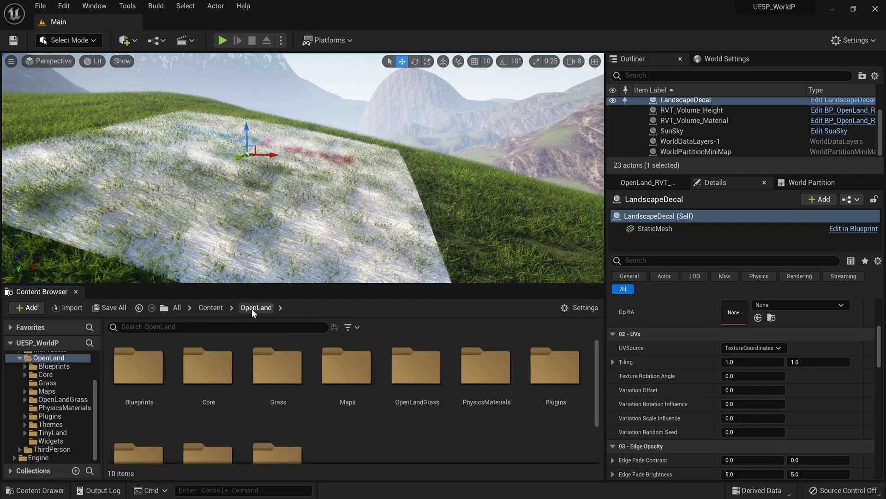
double_click(417, 366)
double_click(137, 366)
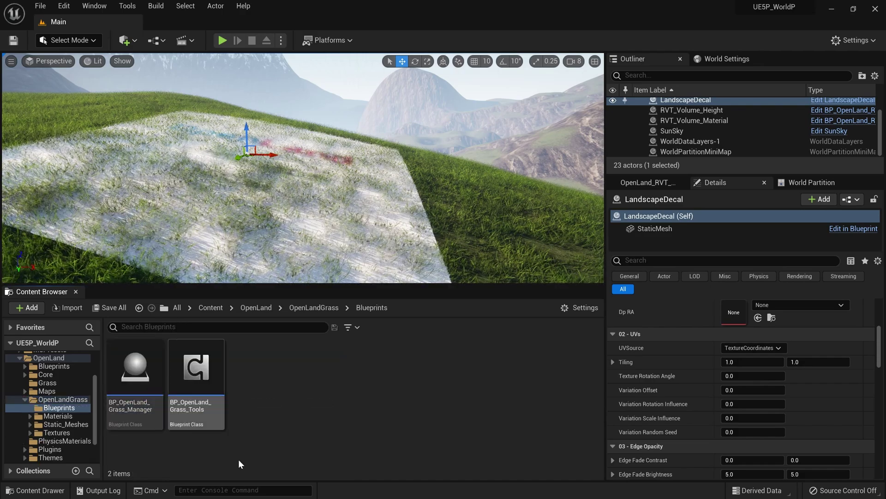
mouse_move(134, 393)
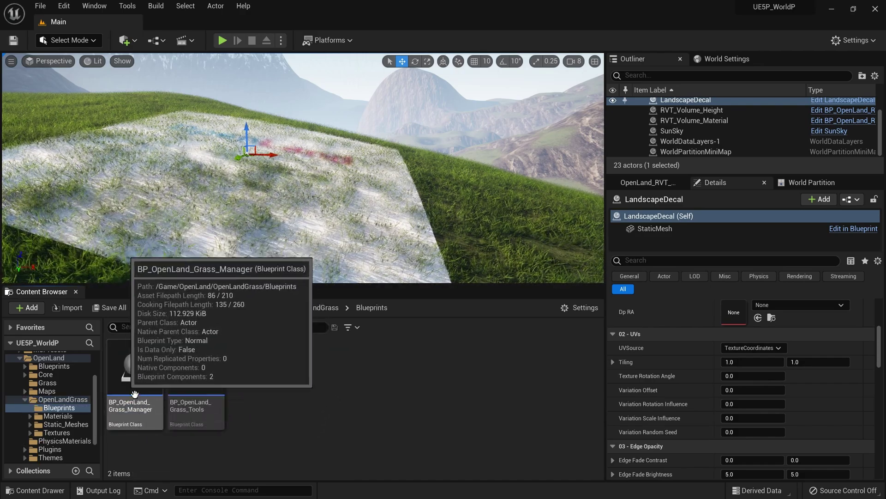
drag(134, 394, 349, 223)
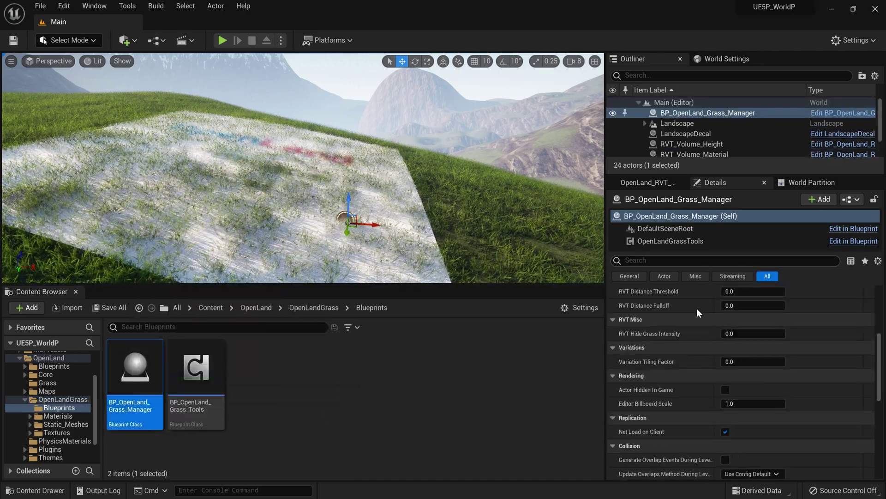
Set the grass manager's RVT Hide Grass Intensity to 1.
scroll(727, 375, down, 1)
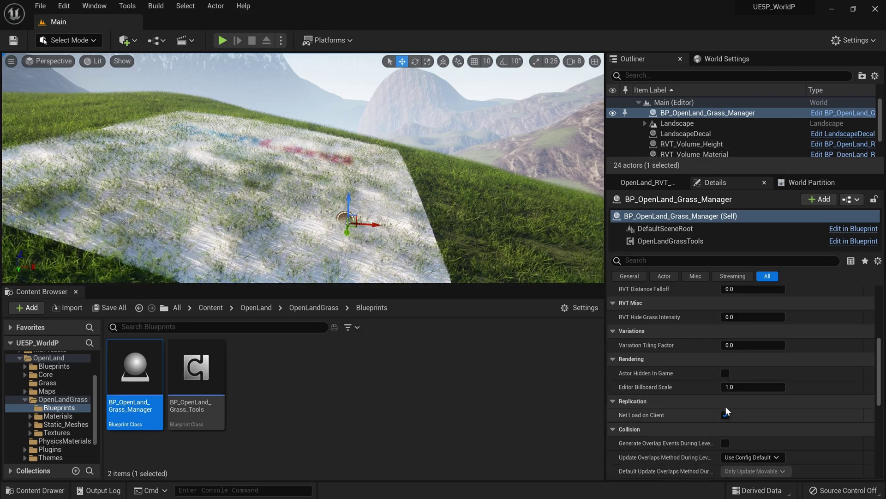
click(738, 318)
text(1)
key(Return)
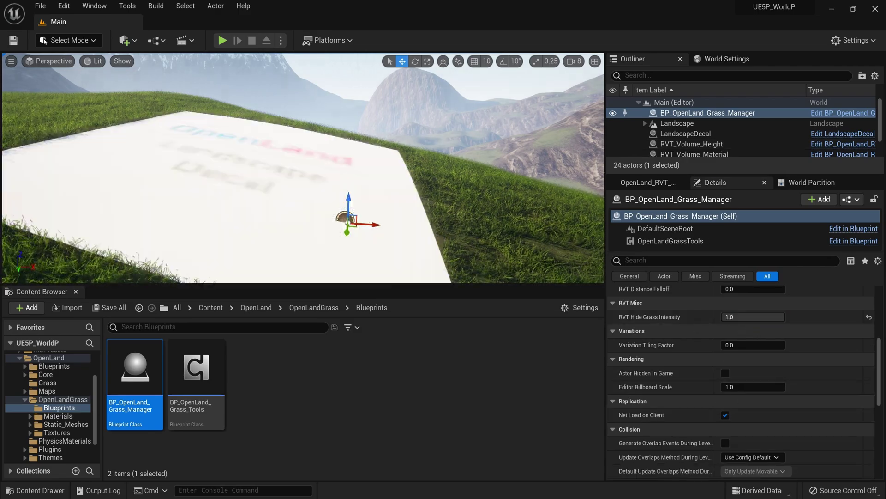
Inspect the landscape decal from above, play-test by running the character across it, and stop the session.
click(302, 194)
right_drag(303, 194, 314, 235)
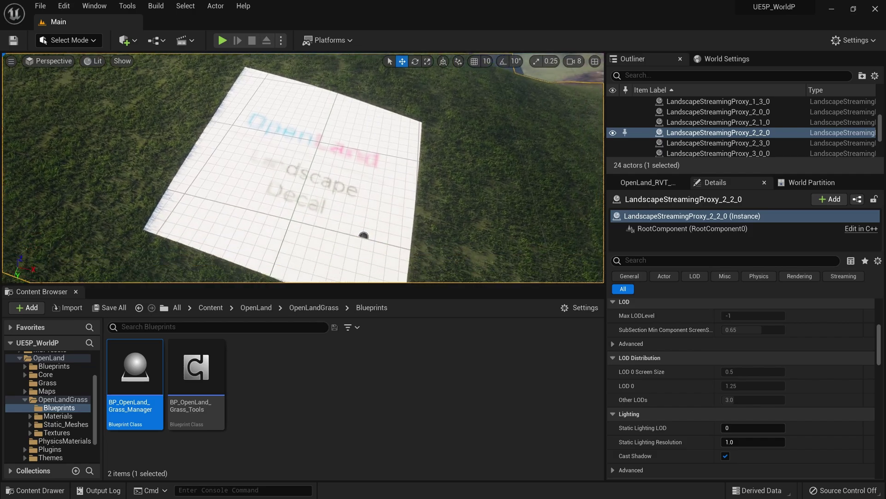
mouse_move(471, 229)
right_down()
mouse_move(471, 258)
mouse_move(471, 230)
right_up()
key(alt+p)
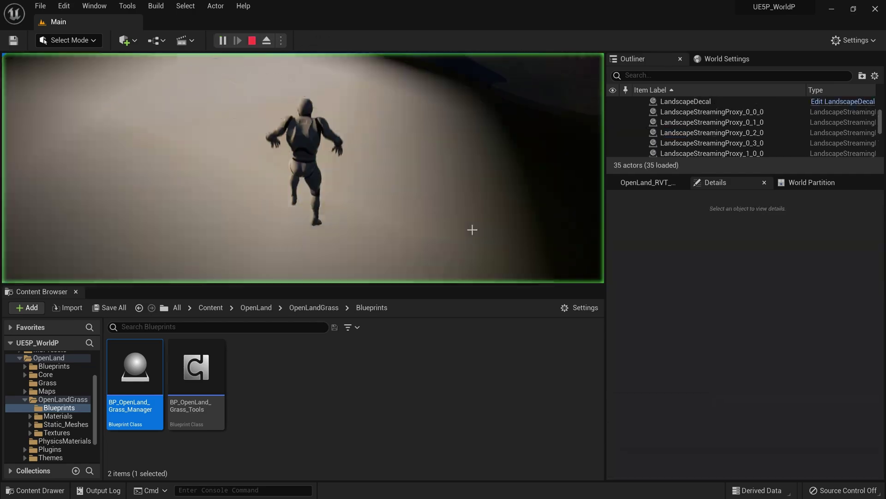
click(400, 174)
key(w)
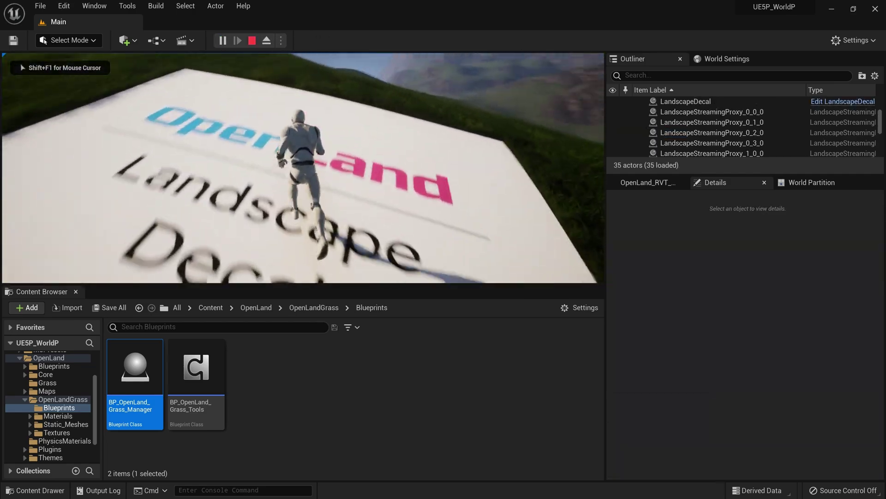
key(Escape)
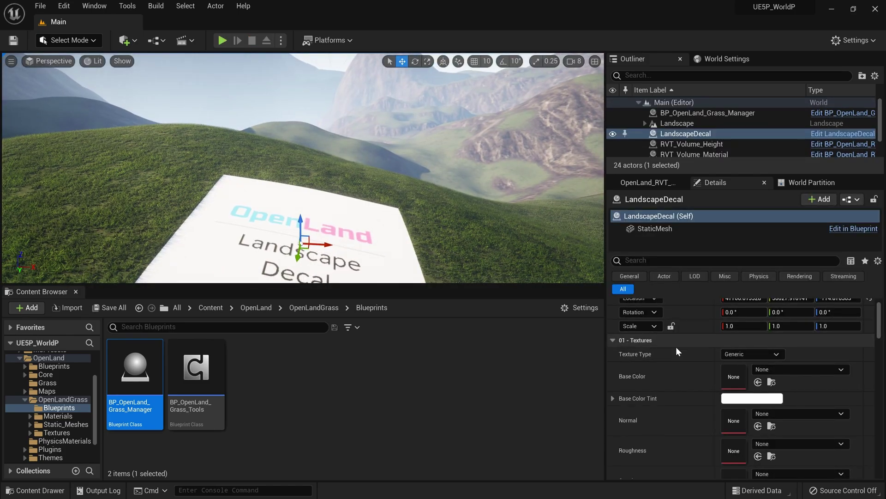
Place the RVT_Road_Spline blueprint from the OpenLand Blueprints Roads folder on the hillside beside the landscape decal.
scroll(748, 381, down, 3)
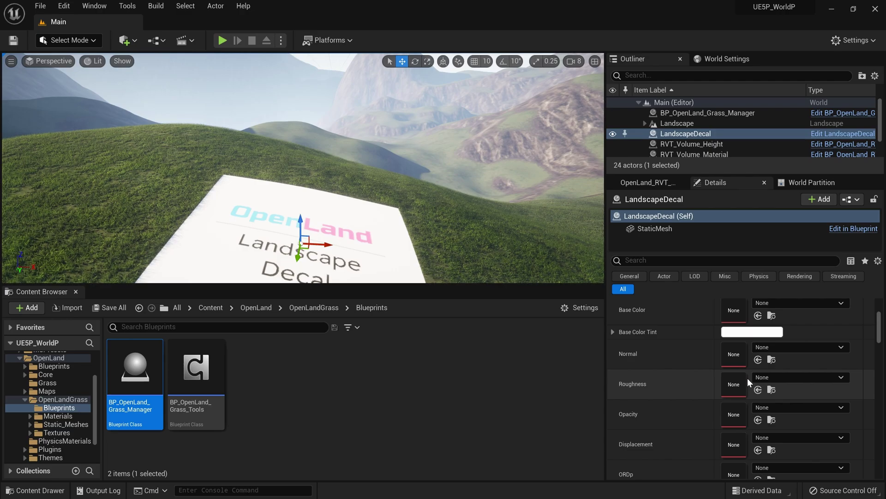
click(318, 307)
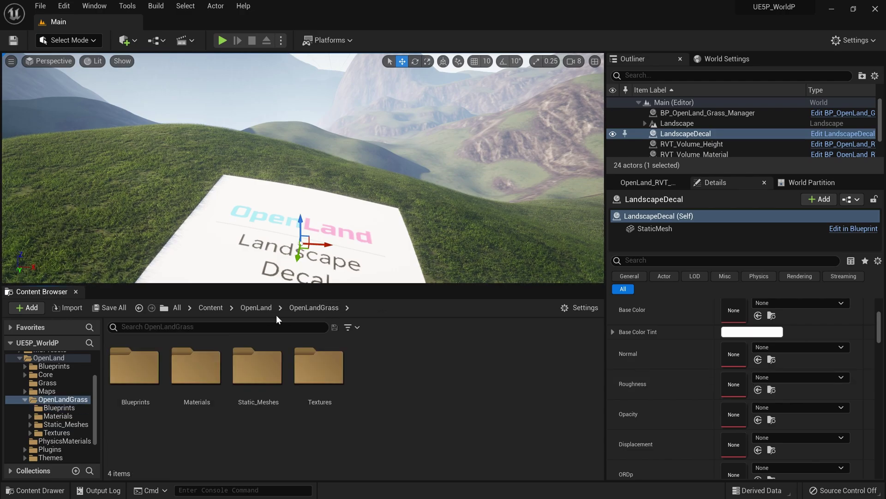
click(256, 307)
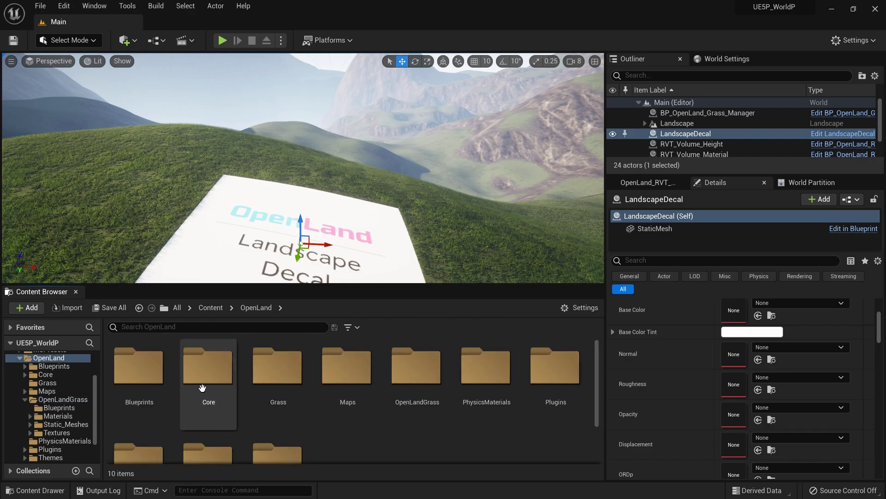
double_click(139, 366)
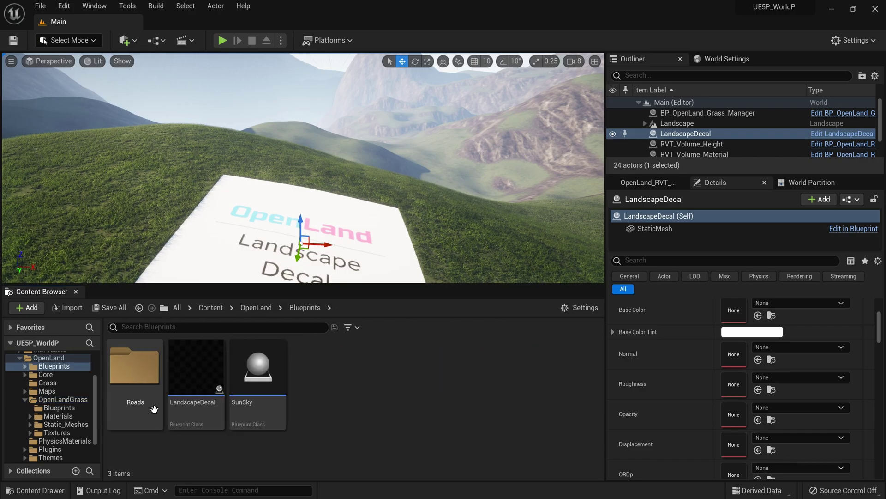
double_click(138, 366)
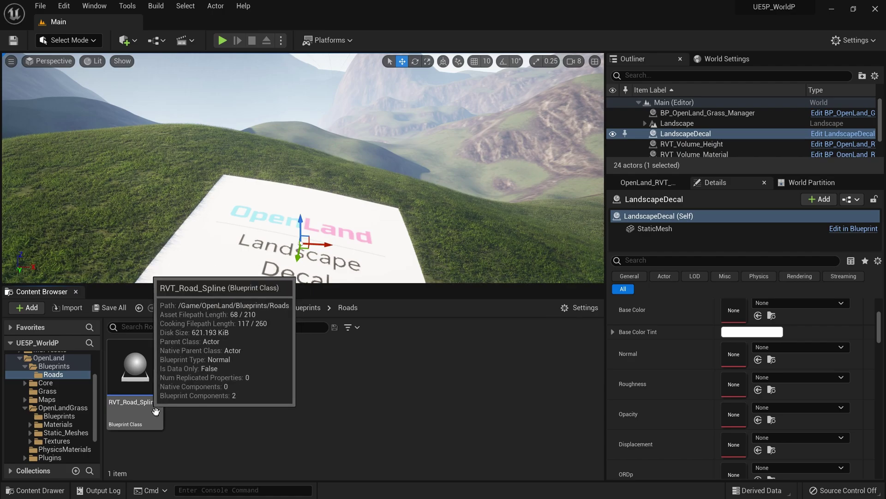
drag(138, 397, 18, 188)
right_drag(18, 188, 273, 217)
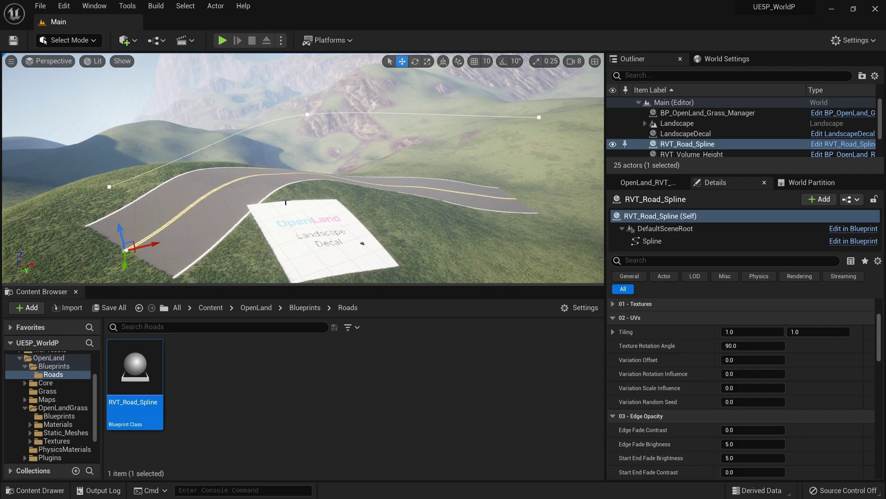
Filter the road spline's details by "world pa" and disable Is Spatially Loaded for it.
right_drag(253, 201, 262, 184)
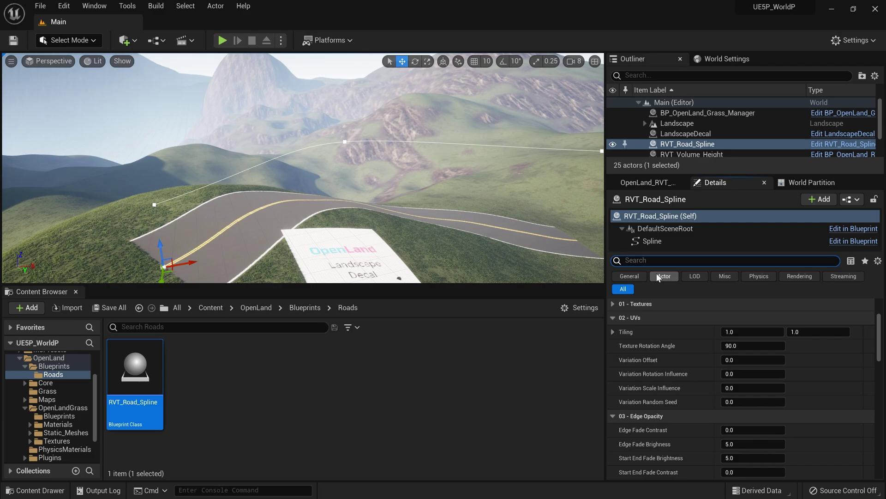
text(ld pa)
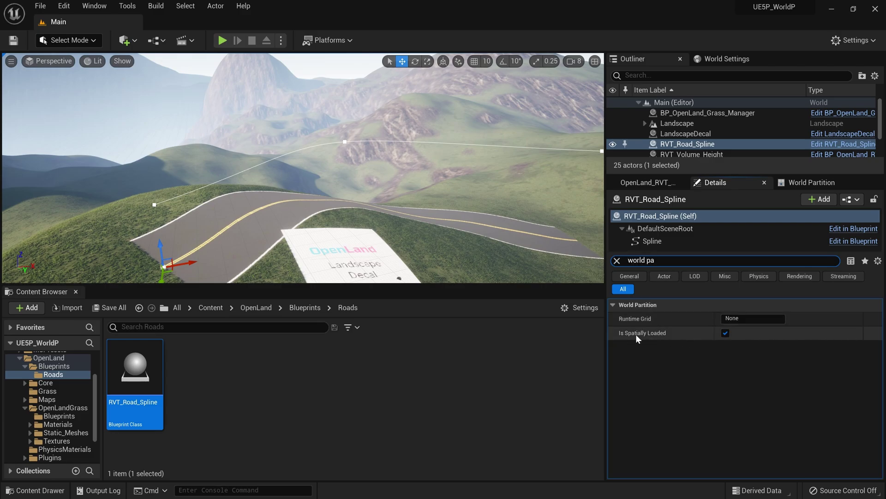
click(725, 333)
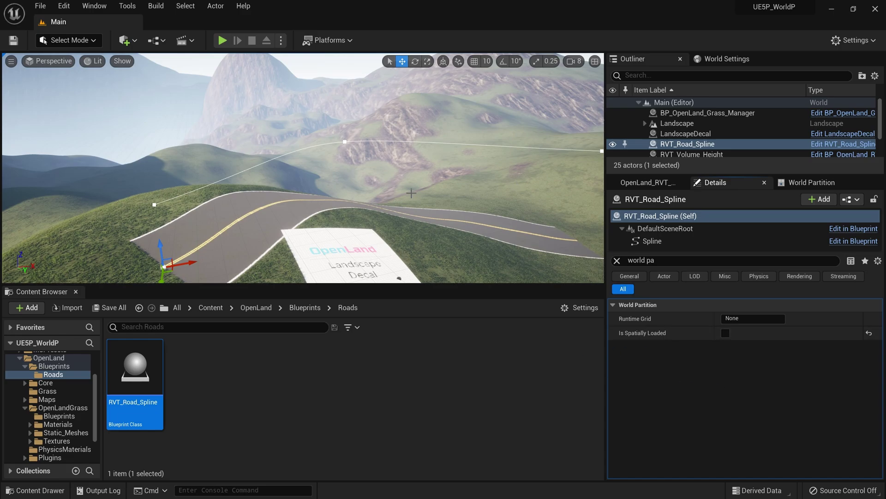
Inspect the road spline and landscape decal from several angles and focus the view on the Landscape actor.
right_drag(303, 168, 409, 189)
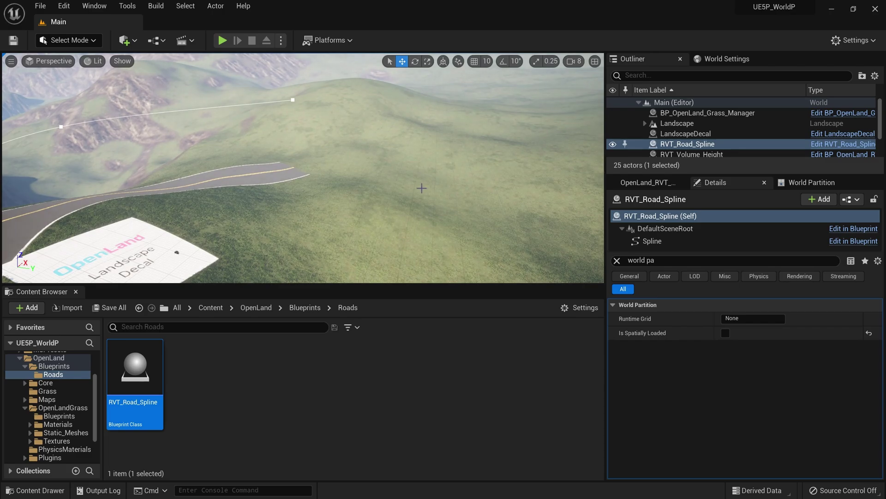
right_drag(125, 82, 48, 210)
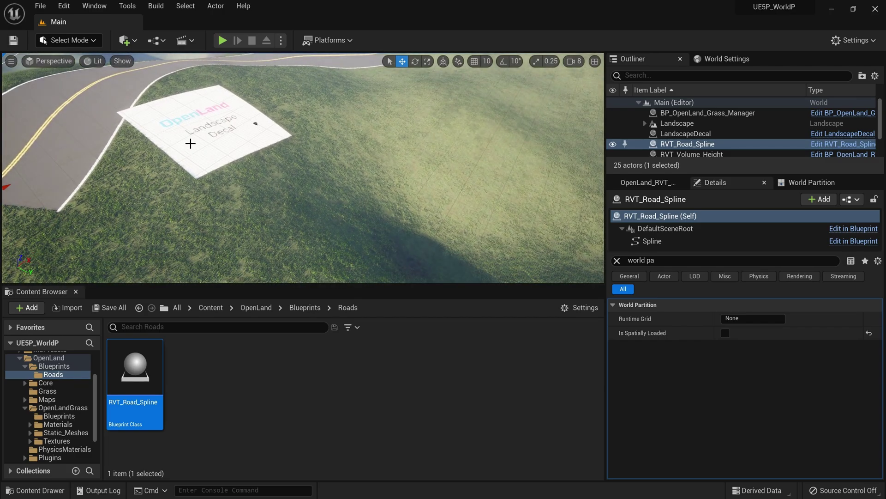
scroll(381, 179, up, 2)
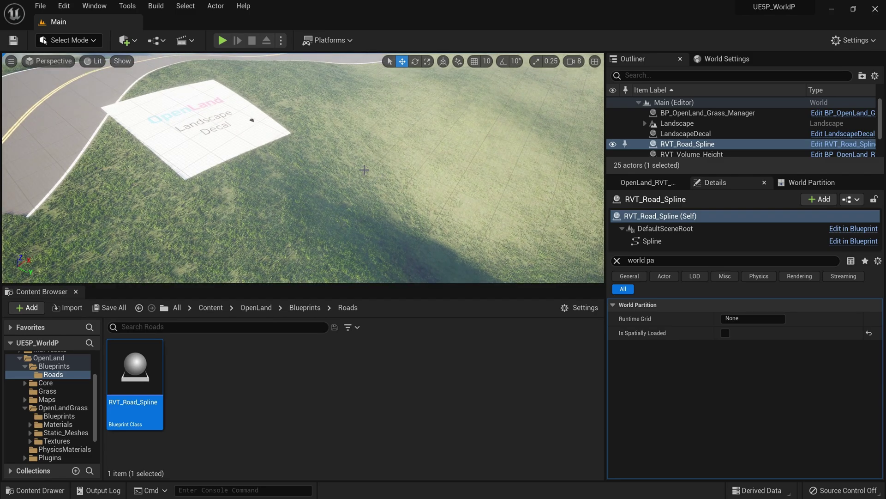
scroll(385, 168, up, 3)
right_drag(385, 168, 231, 77)
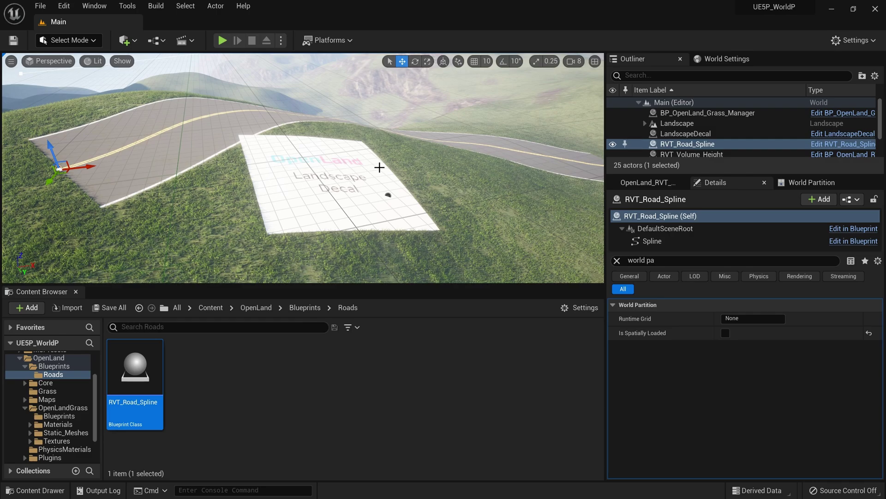
double_click(677, 123)
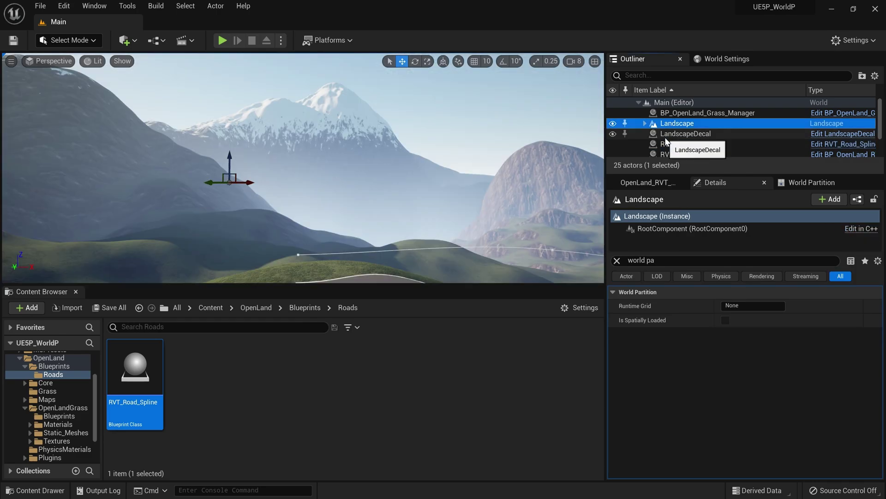